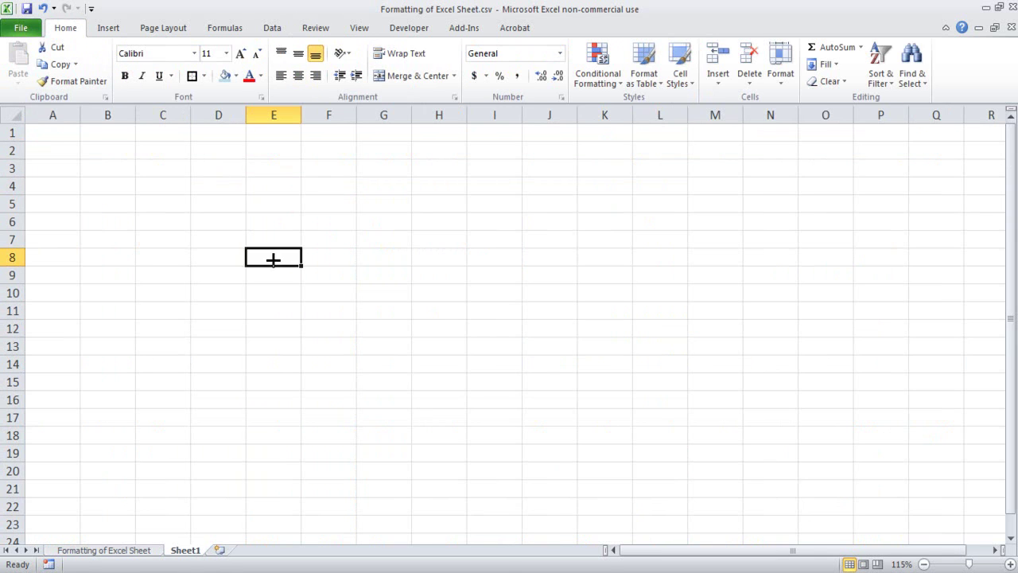
- Type 'ratan' into E5 and apply bold formatting to it
type("ratan")
key("Return")
key("Up")
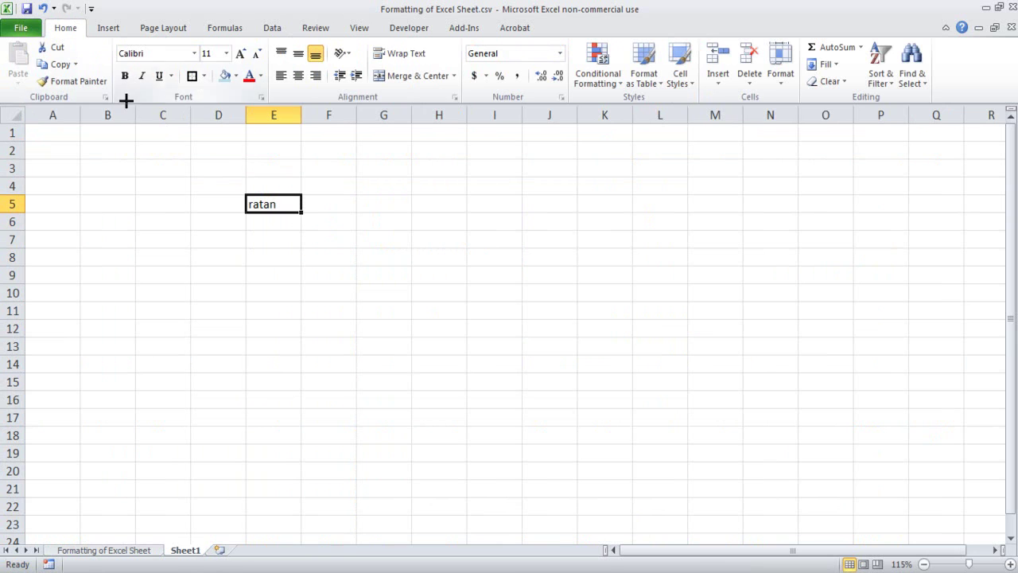
left_click(124, 75)
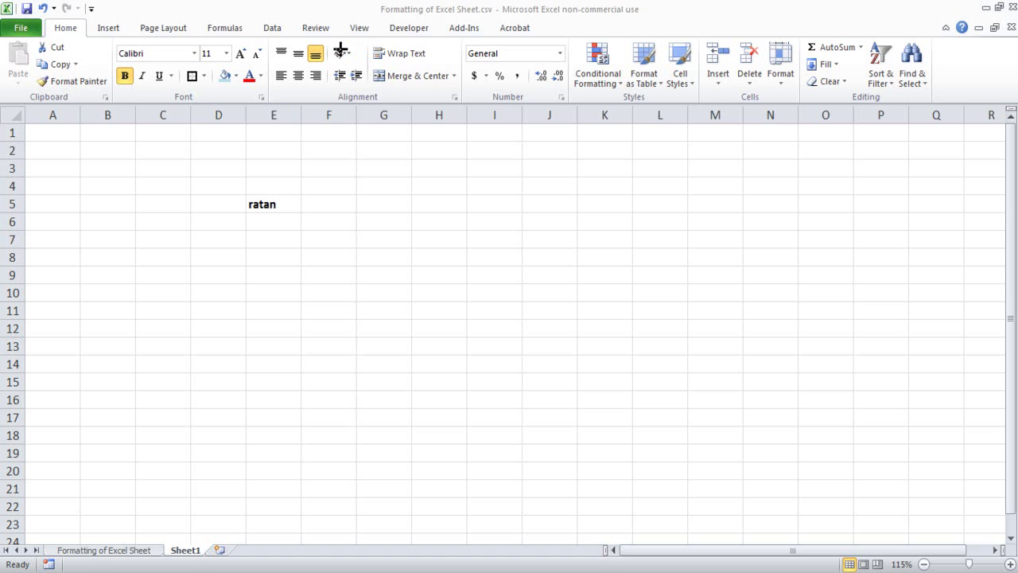
left_click(344, 52)
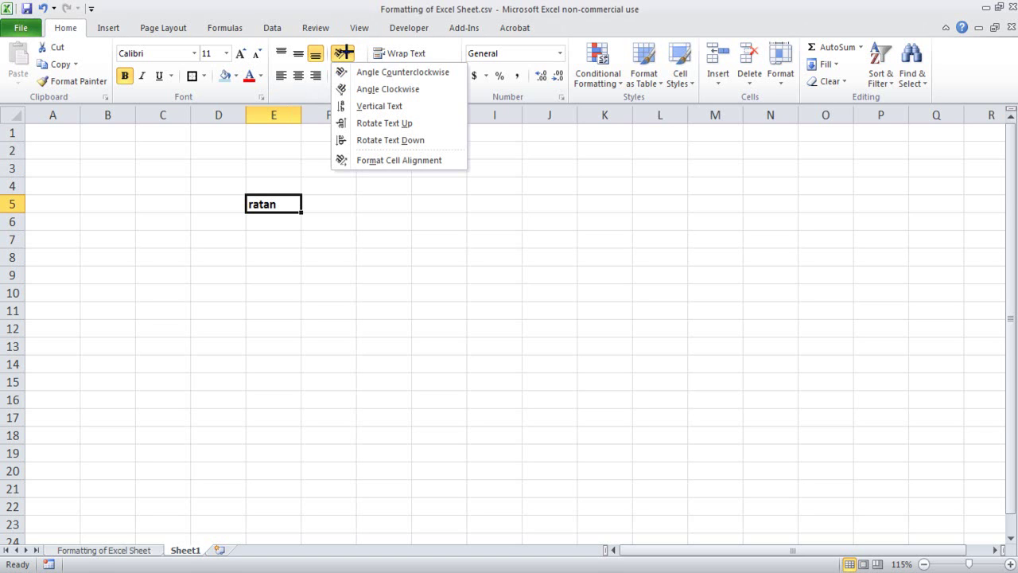
- Try Angle Counterclockwise, Vertical Text, Rotate Down and Angle Clockwise on E5's 'ratan'
left_click(391, 73)
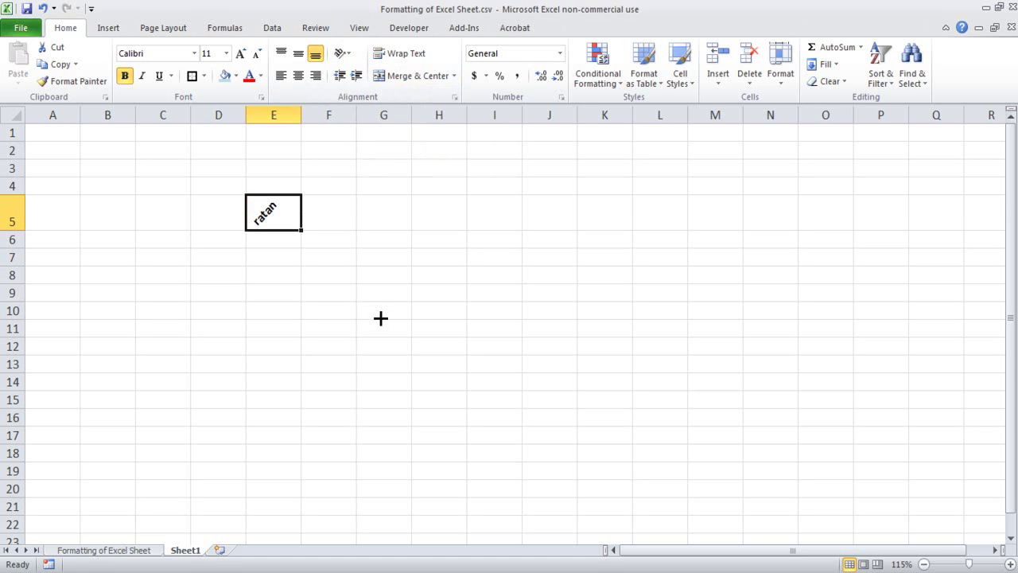
left_click(343, 53)
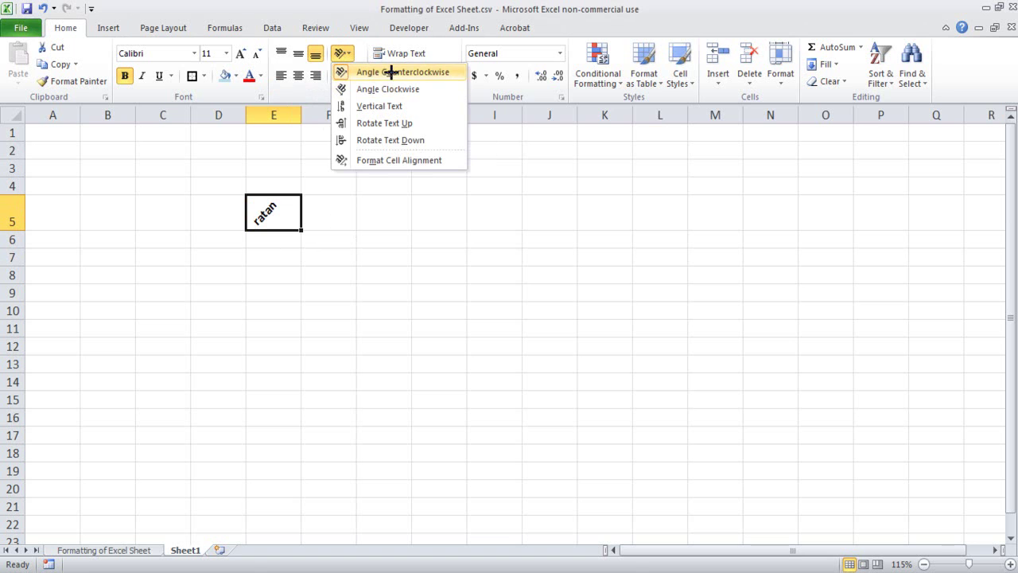
left_click(386, 106)
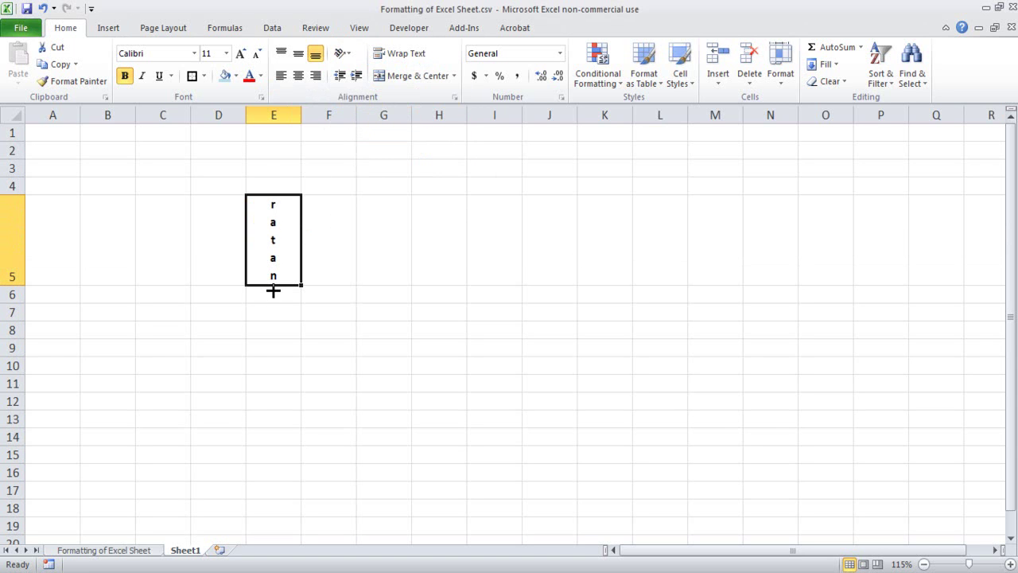
left_click(346, 55)
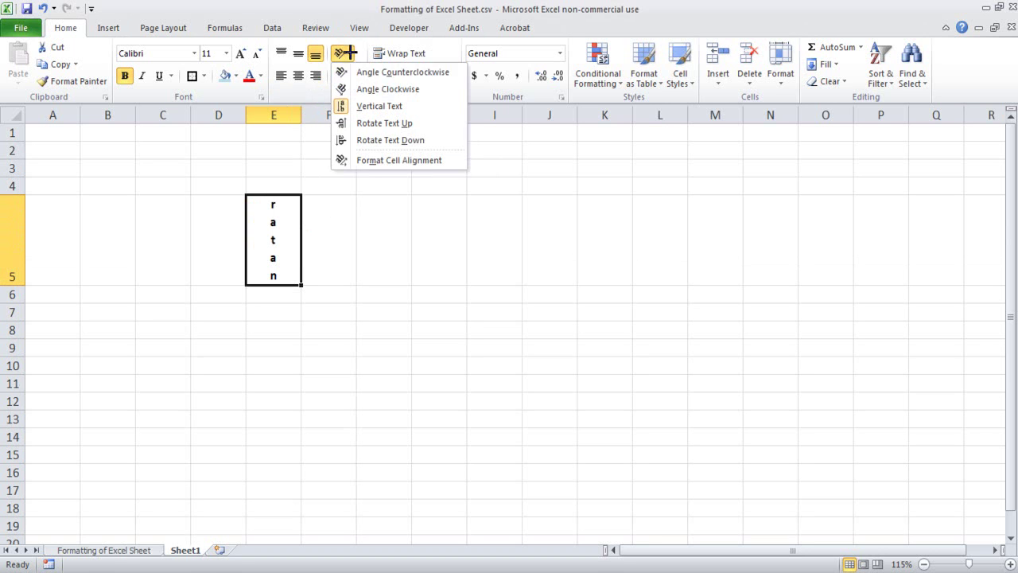
left_click(387, 141)
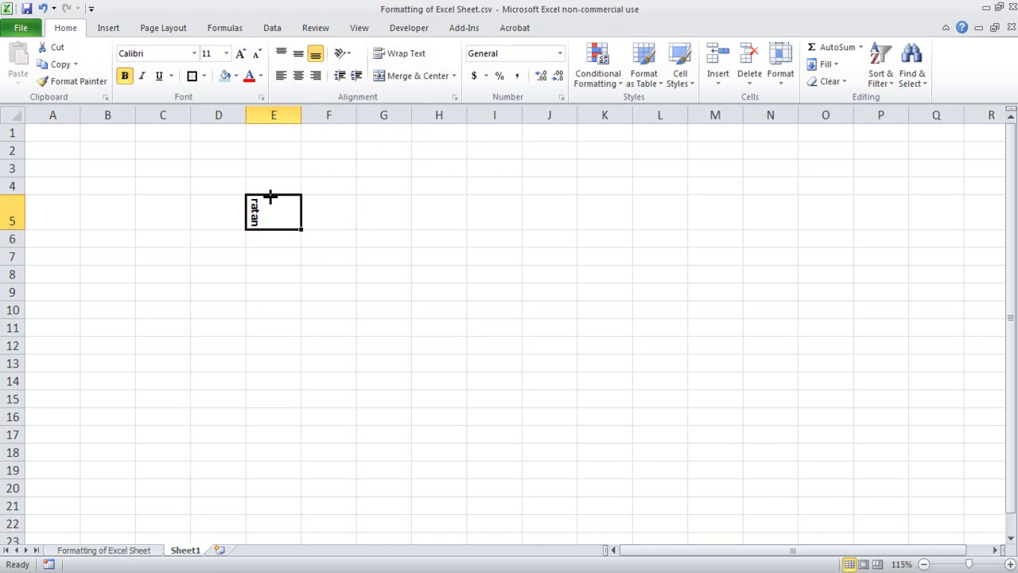
left_click(342, 53)
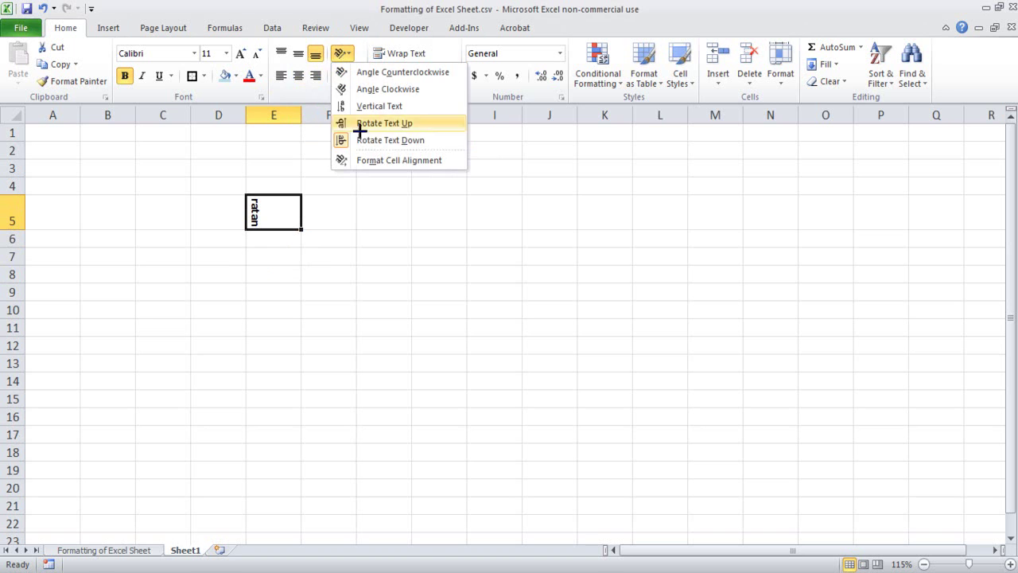
left_click(391, 89)
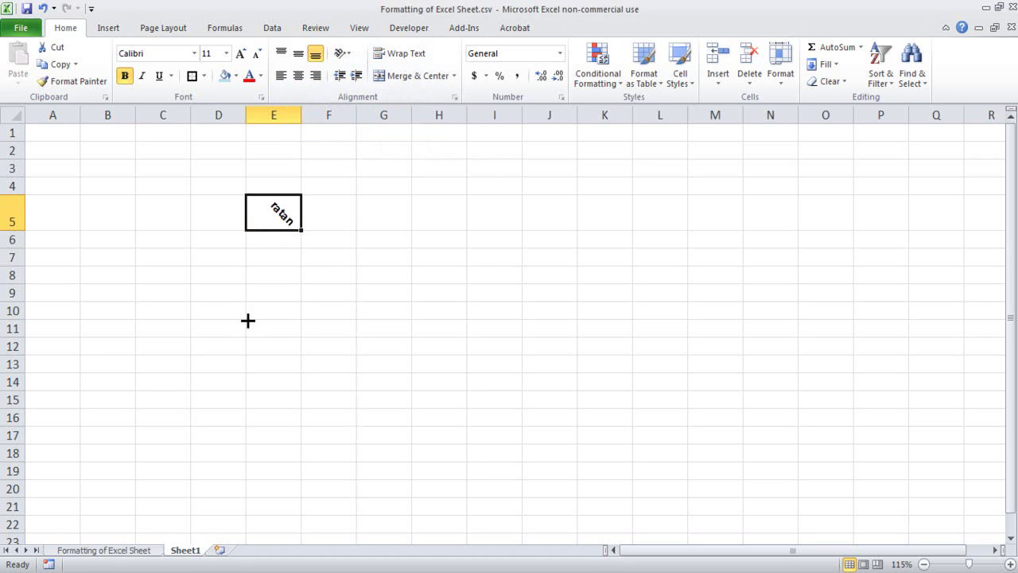
- Try Rotate Up, then settle on Vertical Text for E5, enlarging row 5
left_click(342, 54)
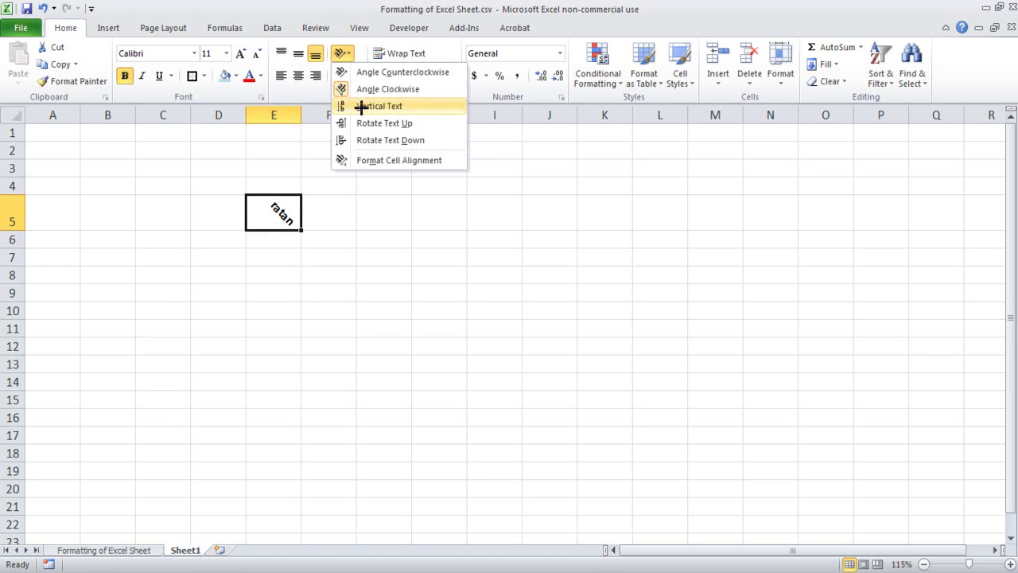
left_click(376, 124)
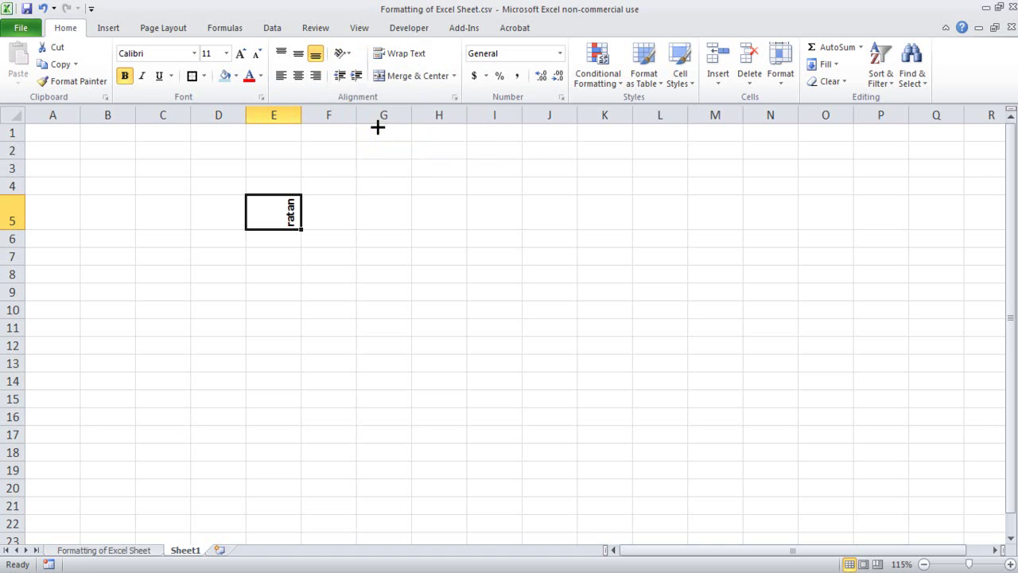
left_click(342, 54)
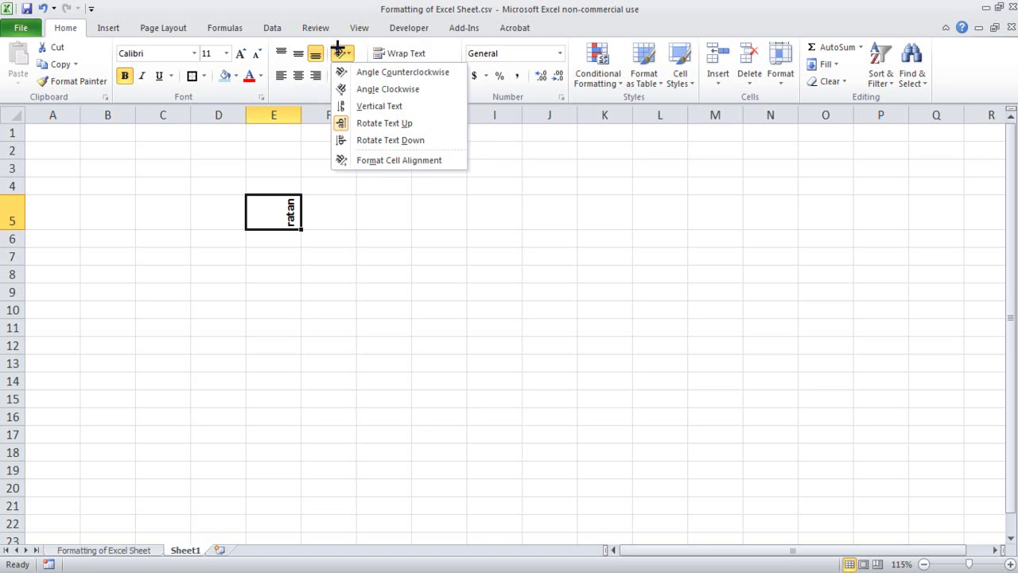
left_click(391, 101)
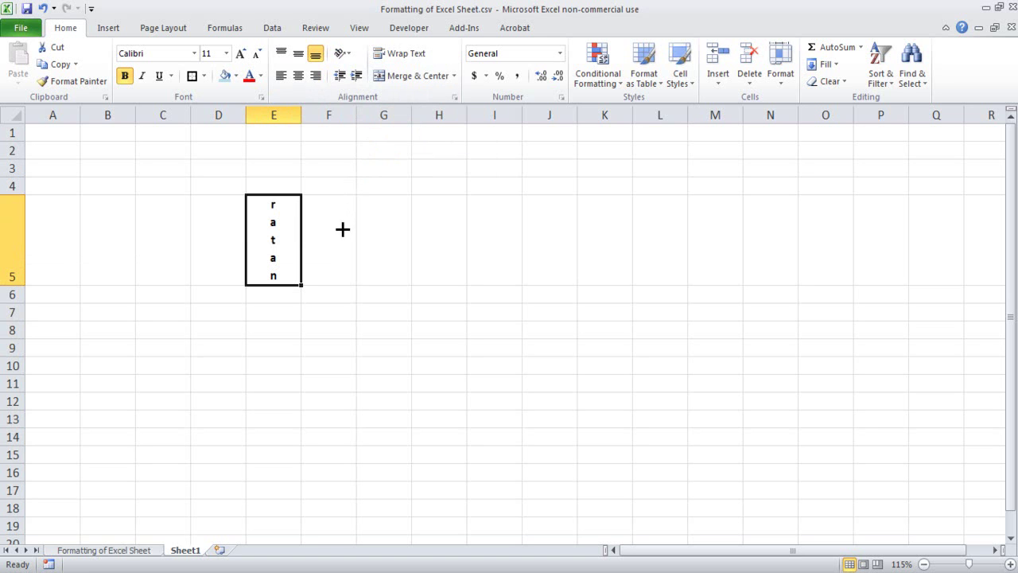
left_click(344, 53)
left_click(357, 46)
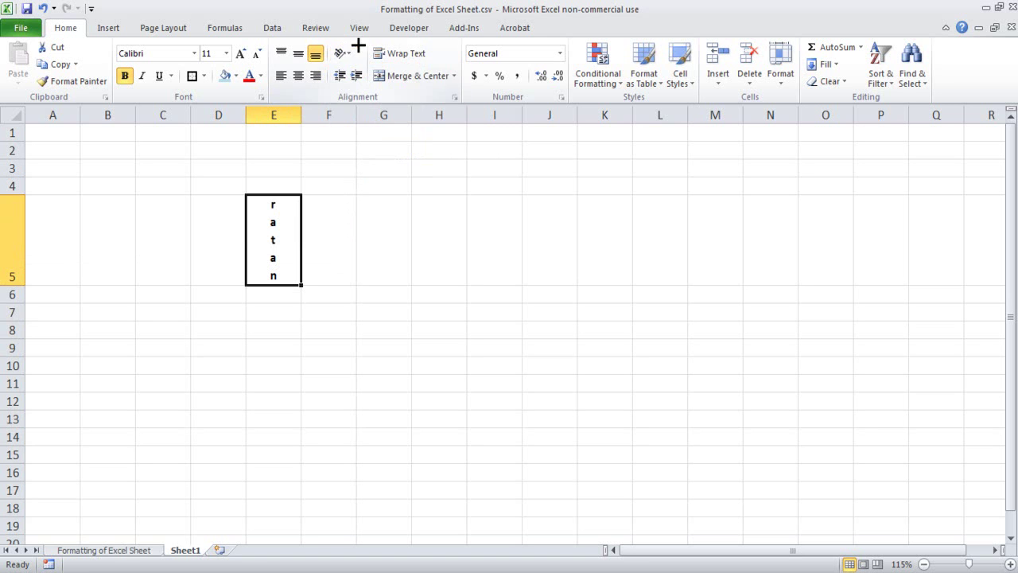
mouse_move(382, 91)
left_mouse_down()
mouse_move(326, 96)
mouse_move(388, 100)
left_mouse_up()
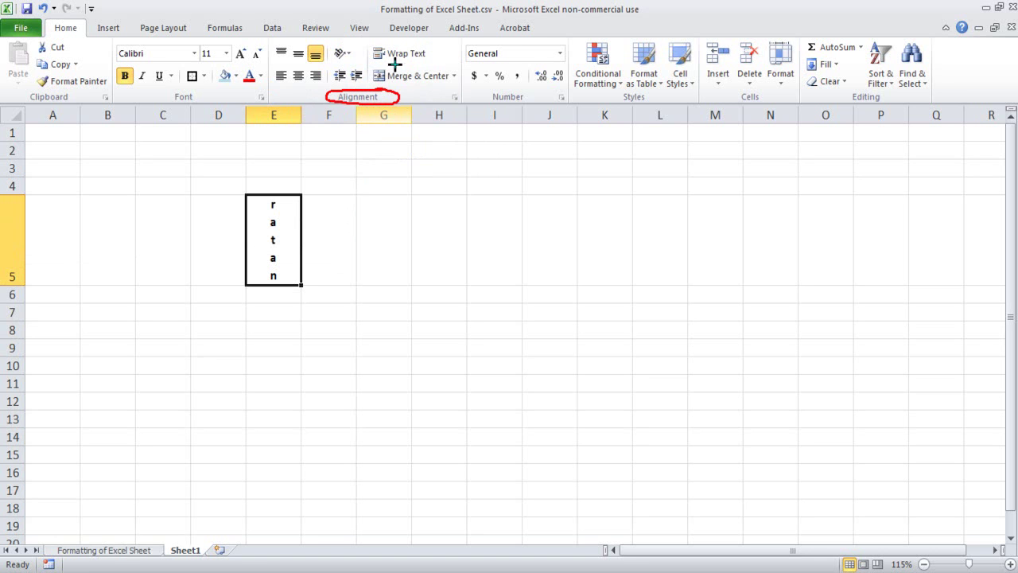
mouse_move(271, 70)
left_mouse_down()
mouse_move(327, 89)
mouse_move(262, 90)
mouse_move(272, 75)
left_mouse_up()
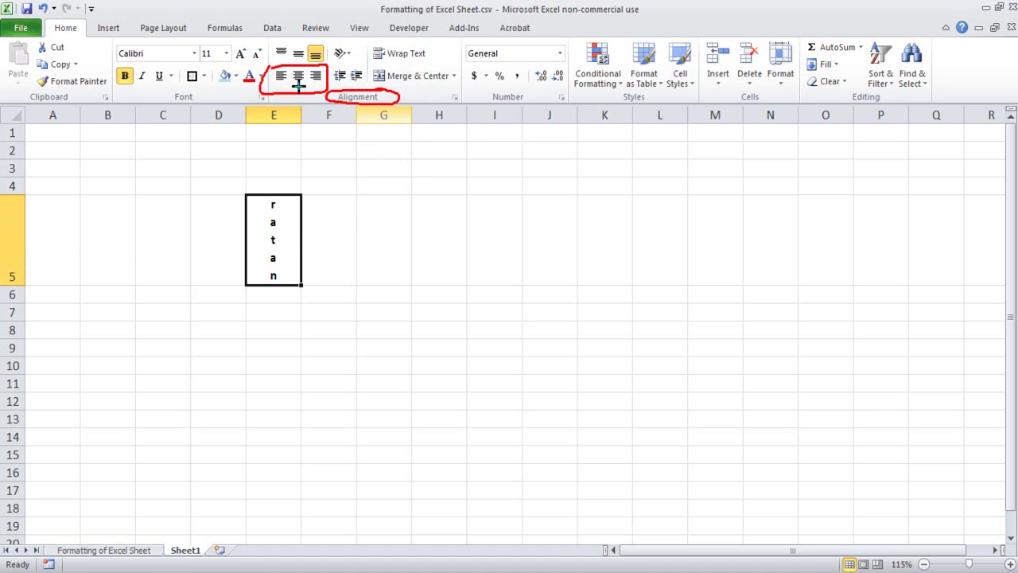
mouse_move(342, 41)
left_mouse_down()
mouse_move(339, 63)
mouse_move(356, 55)
mouse_move(343, 42)
left_mouse_up()
left_click(375, 239)
- Enter 'ratan' in cell E10
left_click(318, 350)
left_click(253, 359)
scroll(259, 342, "down", 3)
scroll(261, 334, "up", 2)
type("ratan")
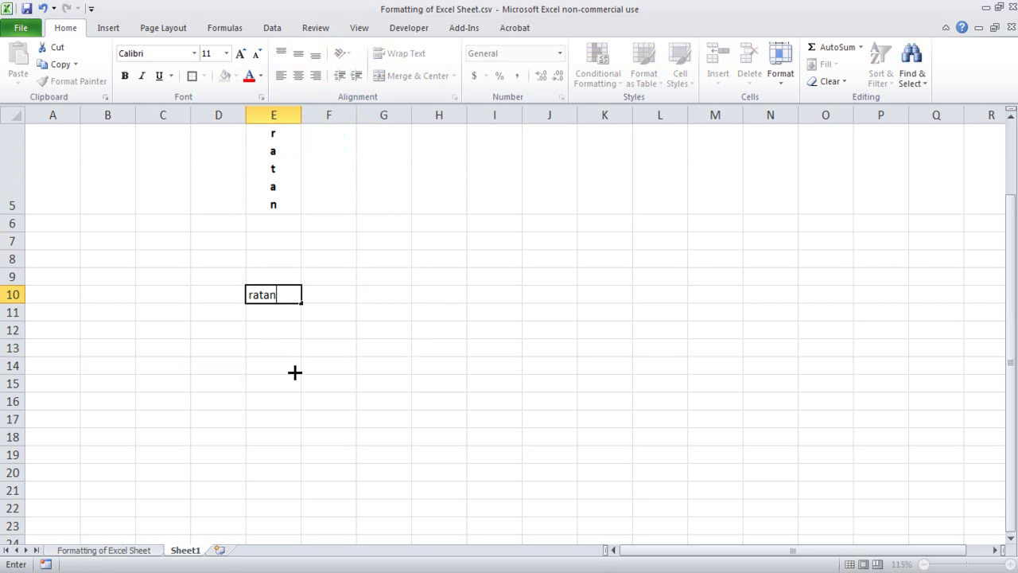
left_click(294, 372)
- Drag row 10 much taller and reselect the 'ratan' cell E10
left_click_drag(7, 312, 27, 358)
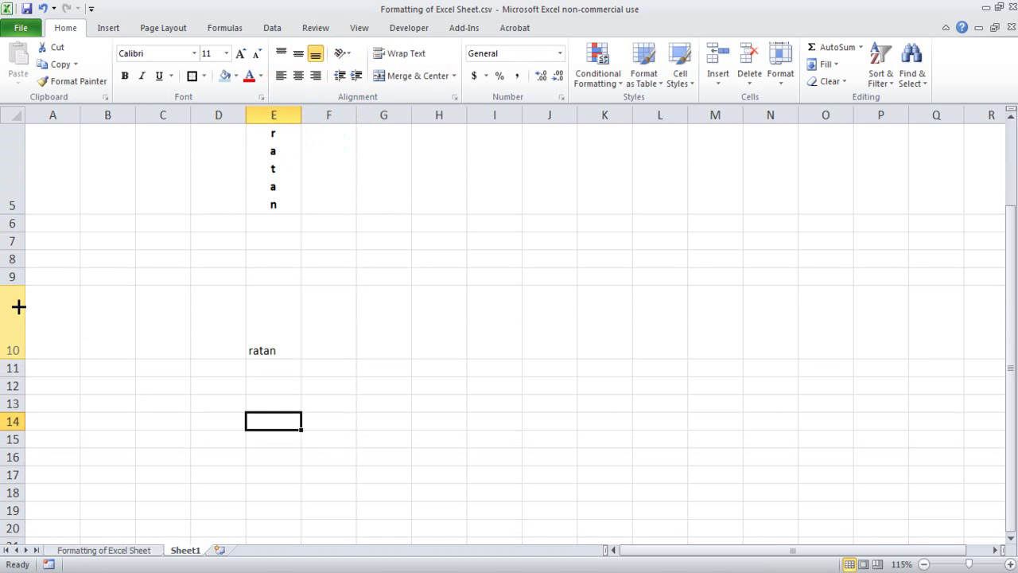
left_click(62, 402)
left_click(13, 315)
left_click(115, 437)
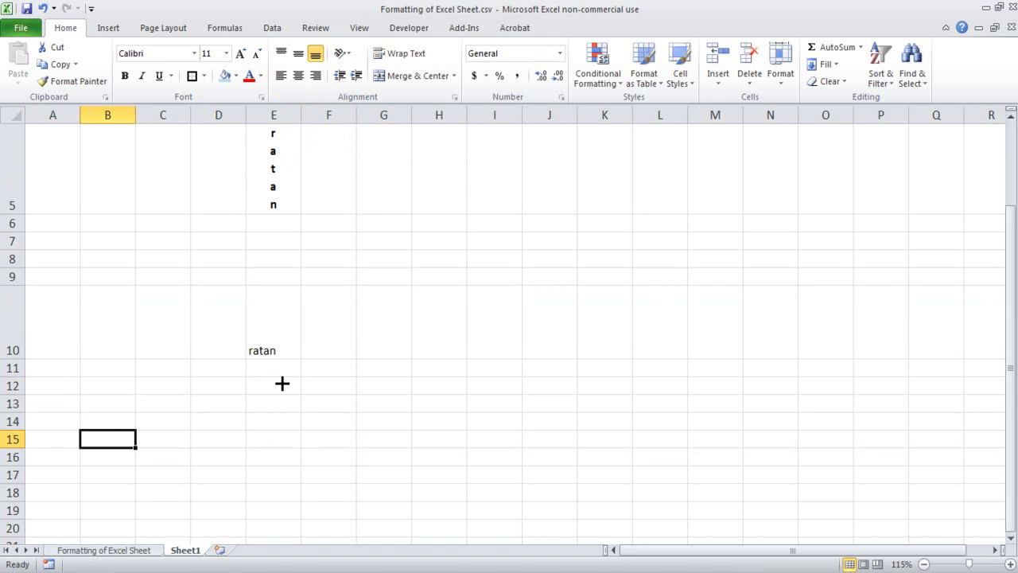
left_click(268, 345)
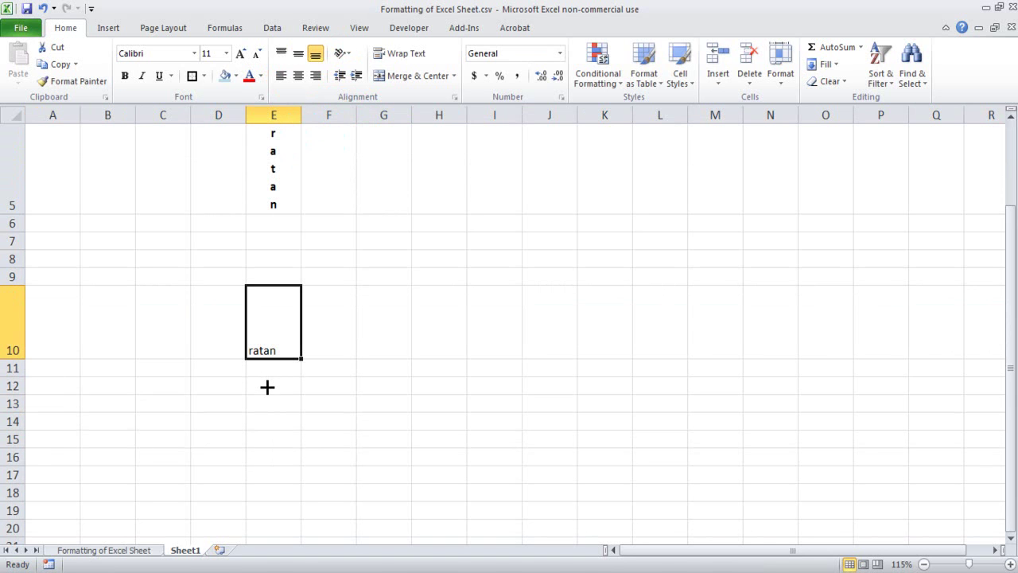
left_click(274, 397)
left_click(275, 348)
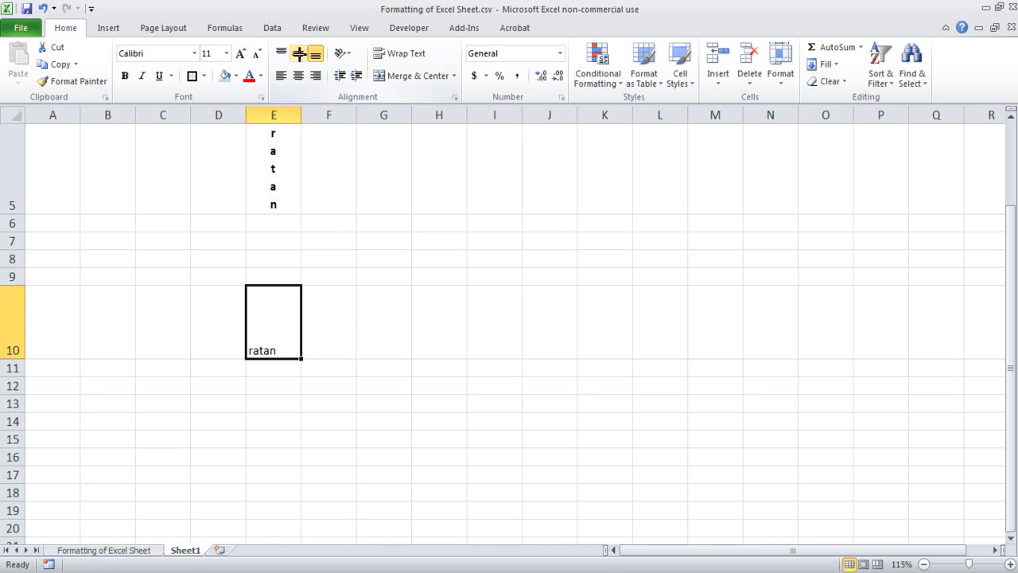
- Top-align 'ratan' in E10 and go to the Formatting of Excel Sheet tab
left_click(299, 53)
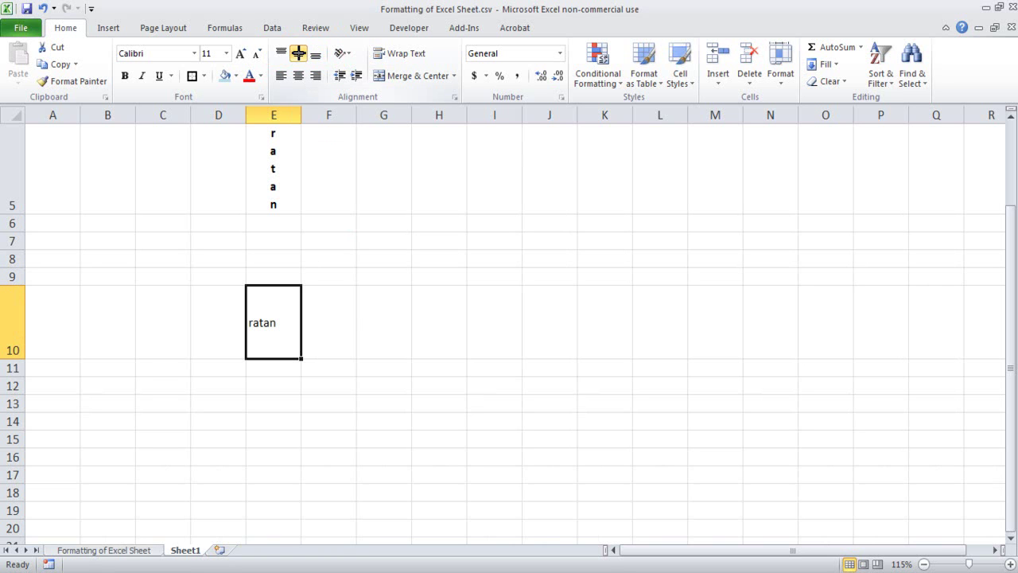
left_click(281, 53)
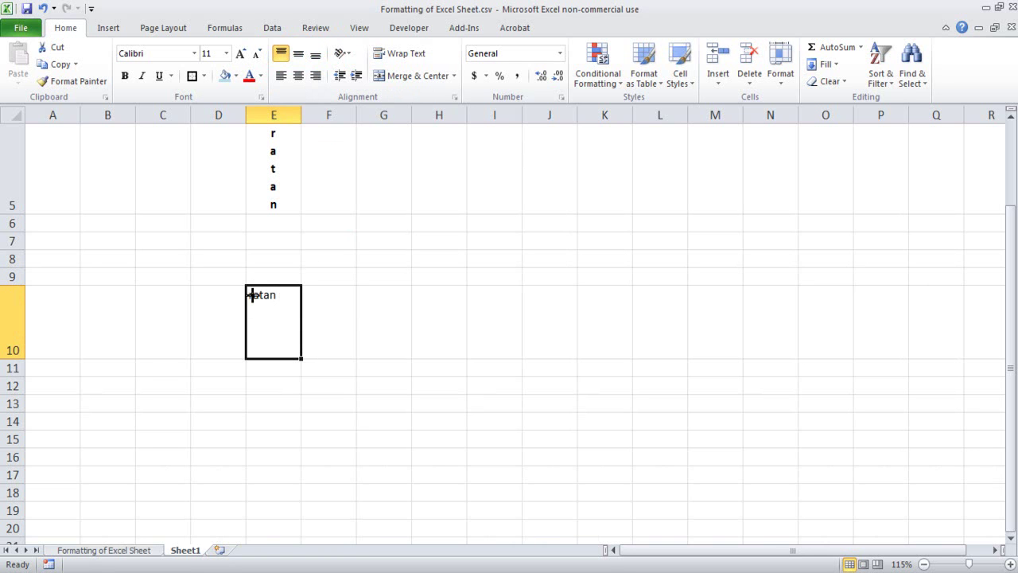
left_click(132, 549)
- Vertically centre the commodity table's header row on the Formatting of Excel Sheet tab
scroll(326, 374, "up", 15)
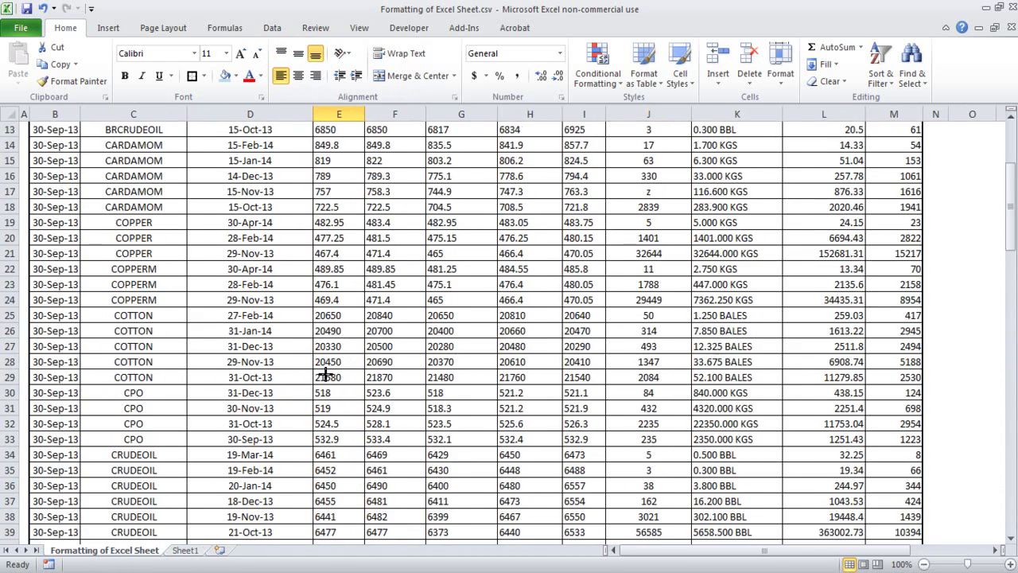
scroll(326, 373, "up", 4)
left_click_drag(18, 154, 14, 185)
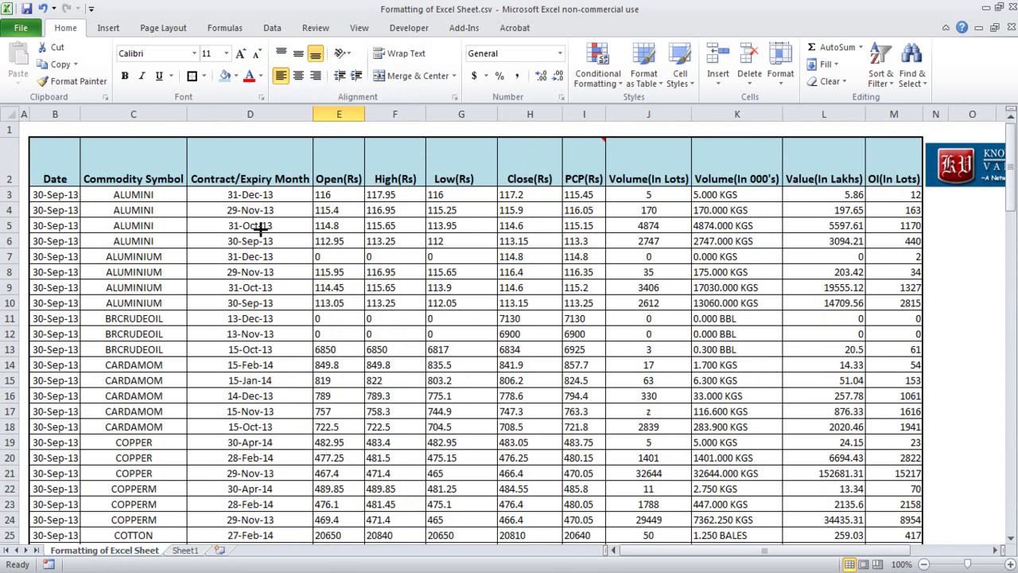
left_click_drag(47, 159, 892, 158)
left_click(296, 53)
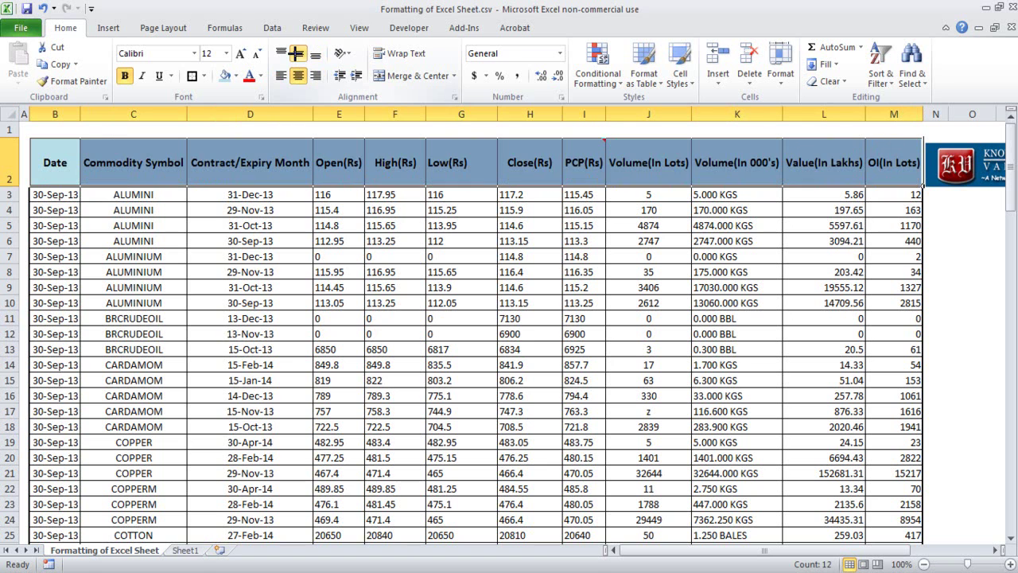
left_click(324, 320)
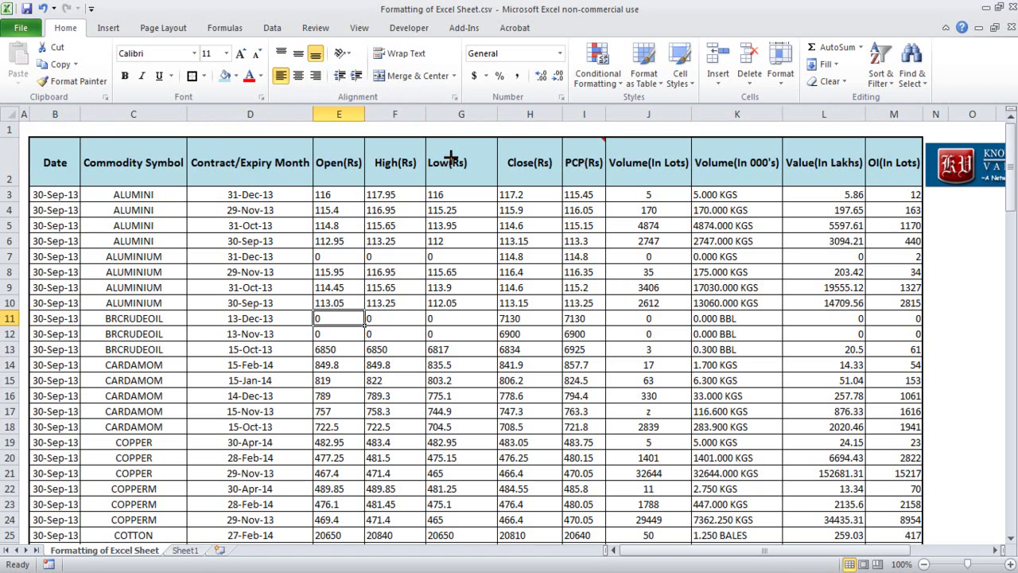
key("Up")
key("Right")
key("Right")
key("Right")
key("Right")
key("Right")
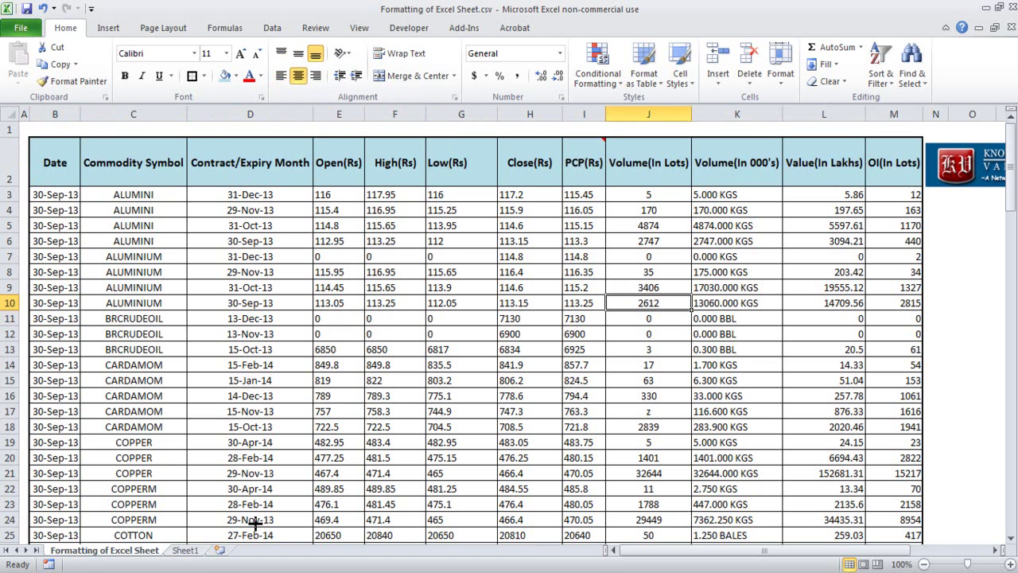
- Return to Sheet1 and look over the 'ratan' cells
left_click(200, 549)
left_click(420, 314)
scroll(407, 316, "up", 2)
scroll(350, 350, "down", 3)
scroll(286, 373, "up", 3)
scroll(235, 390, "down", 2)
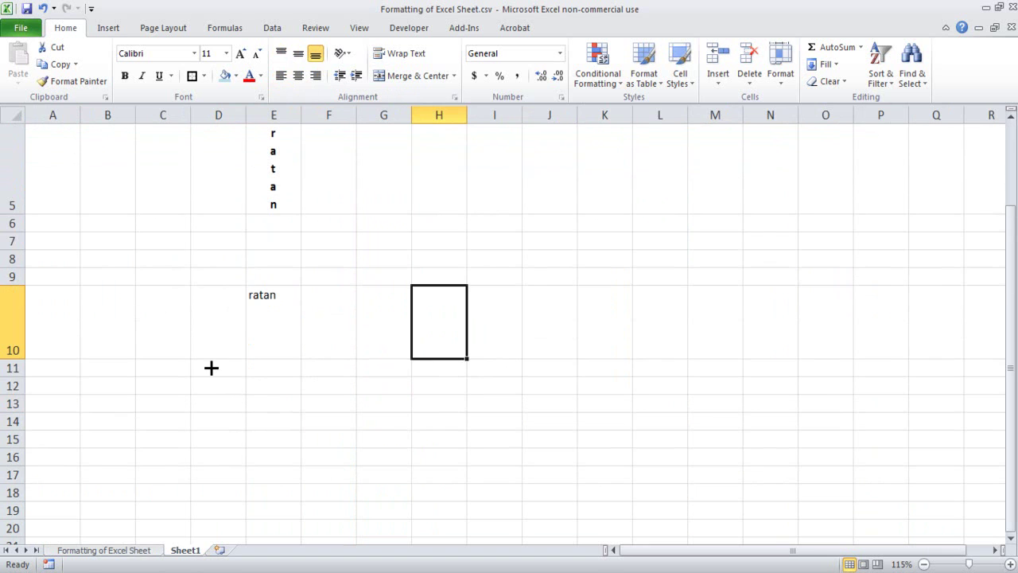
- Enter 'india is a great country' in D11
left_click(282, 313)
left_click(234, 367)
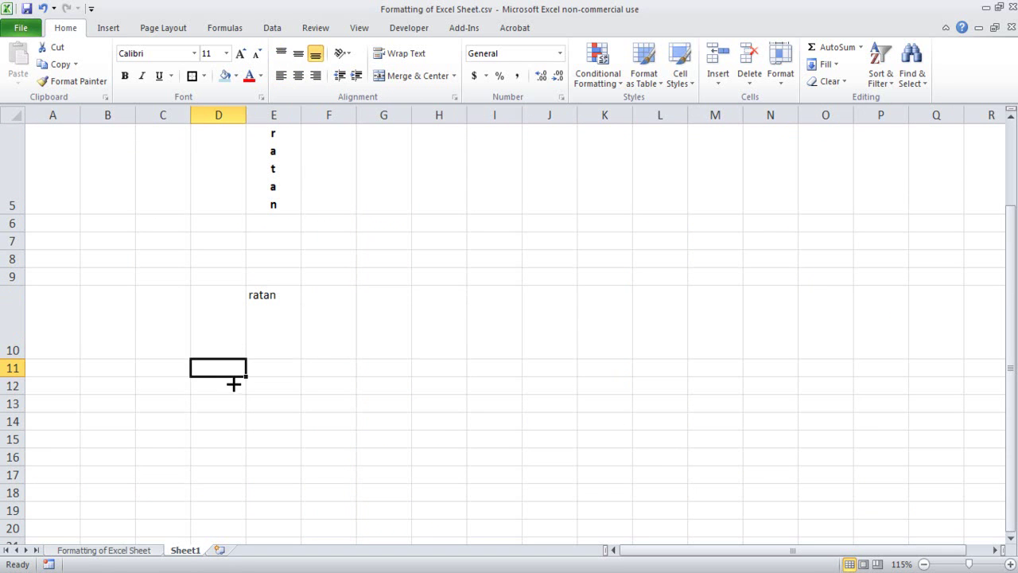
type("india is a great country")
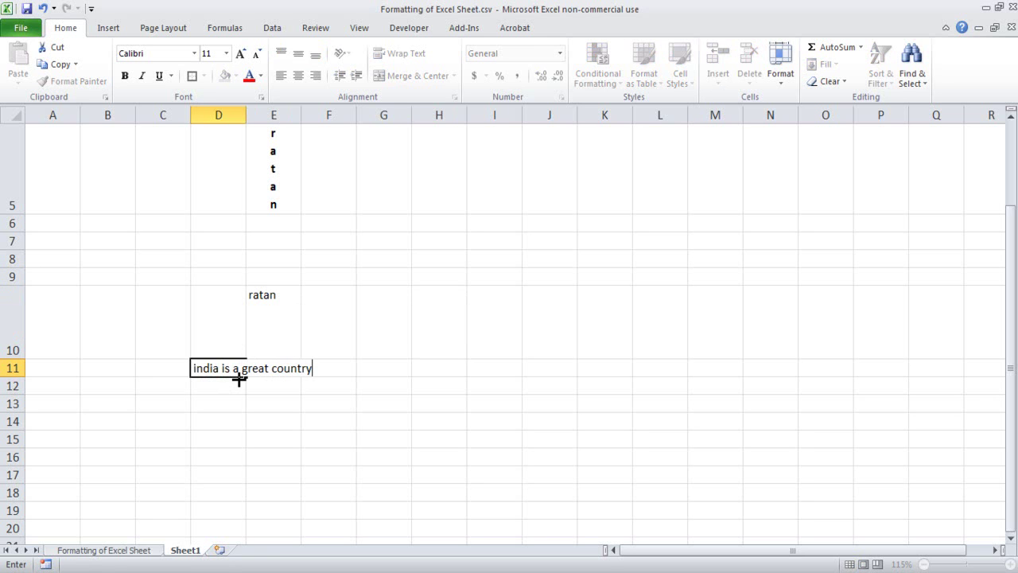
key("Return")
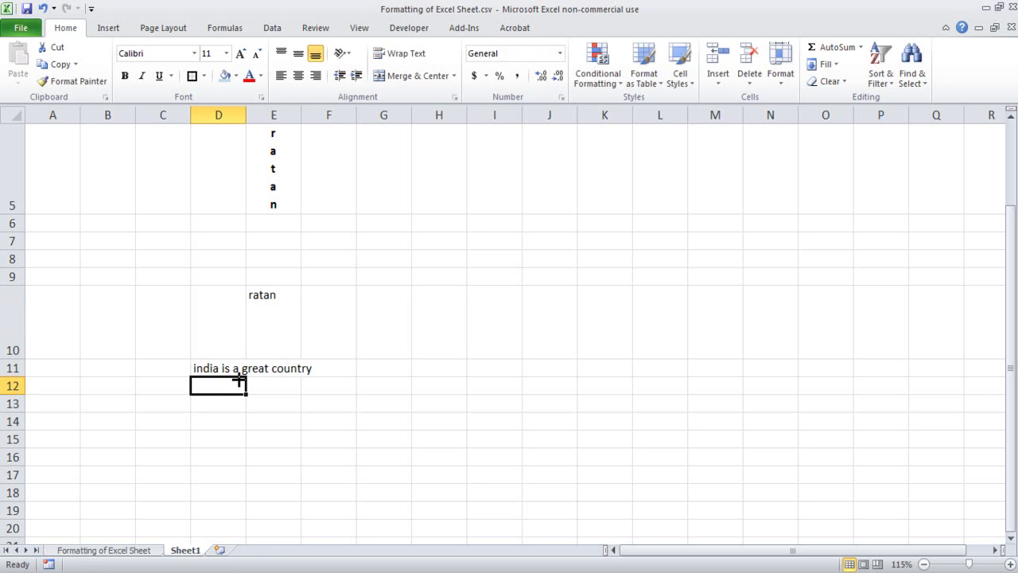
left_click(225, 358)
- Enter 'Capital of India is new delhi' in E11, fixing the typos
left_click(275, 363)
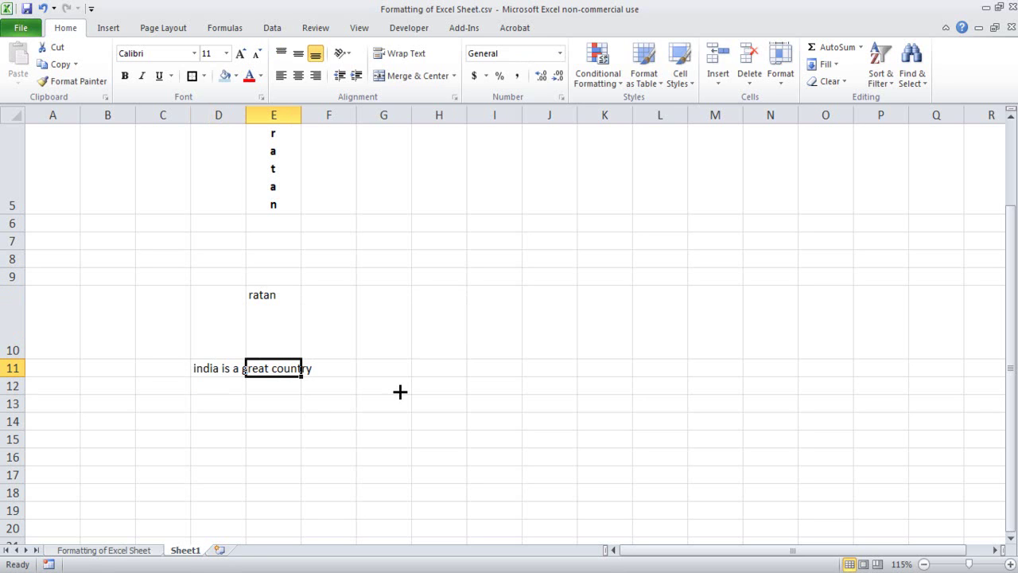
type("Cap")
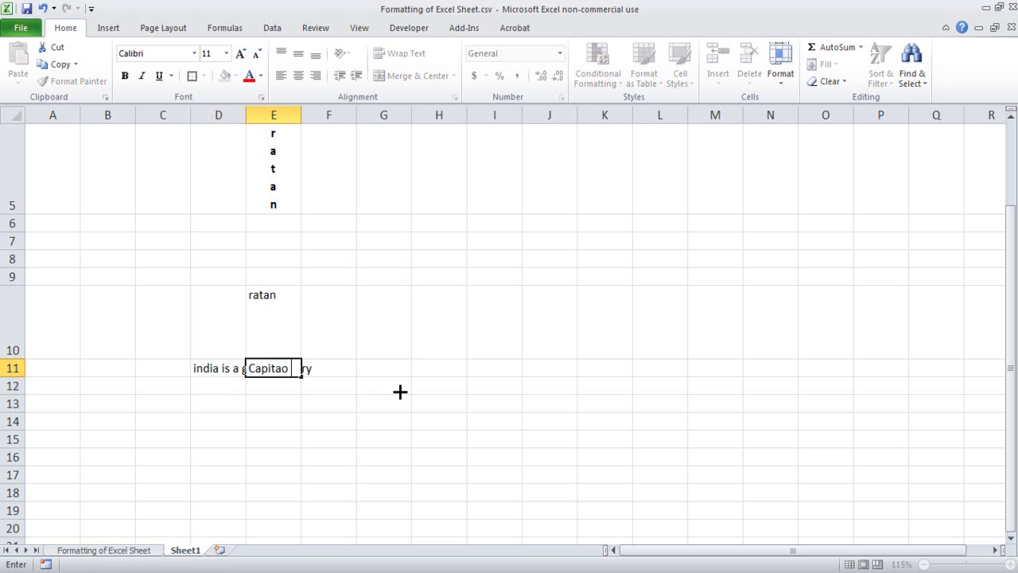
type("italo of India is new de")
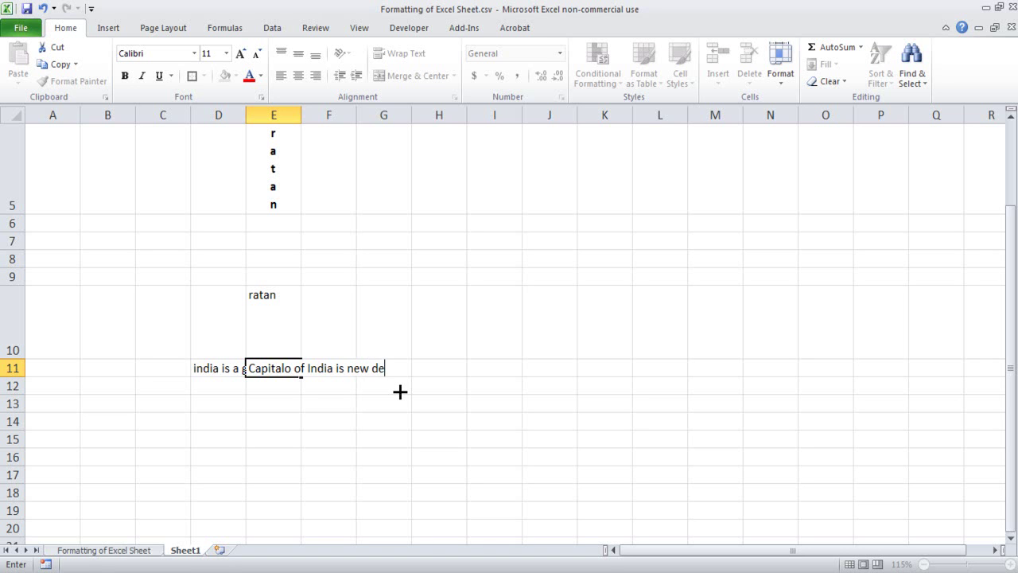
type("lho")
key("Return")
key("Up")
key("F2")
key("Escape")
key("F2")
key("Left")
key("BackSpace")
key("Return")
- Autofit column D to fit 'india is a great country'
key("Left")
key("Up")
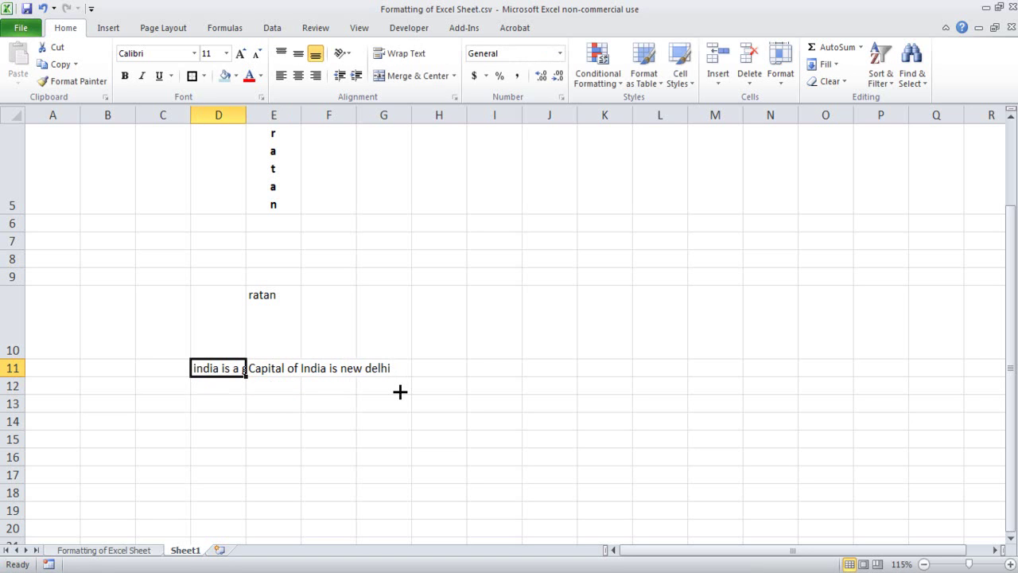
key("Right")
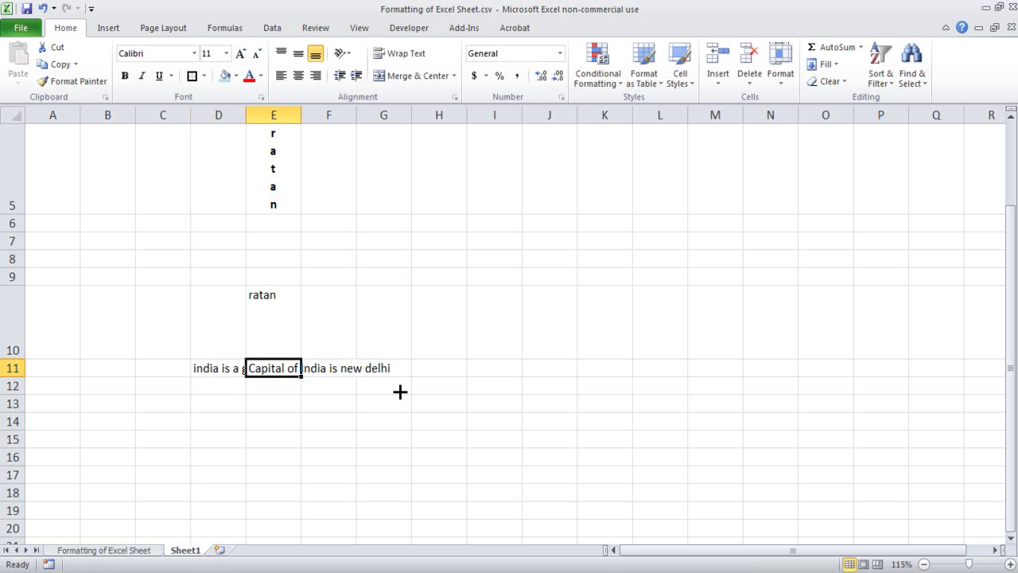
key("Left")
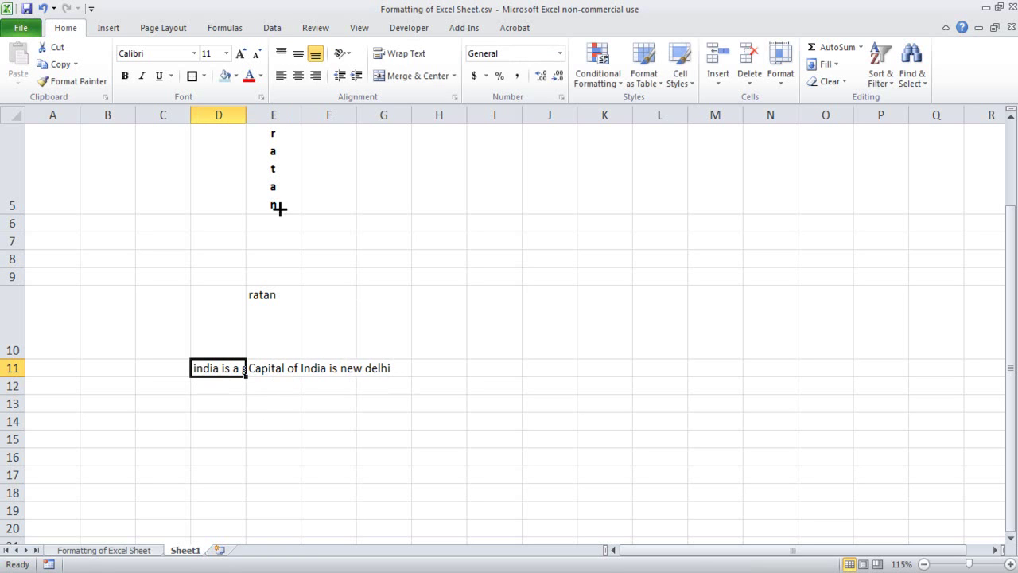
double_click(246, 113)
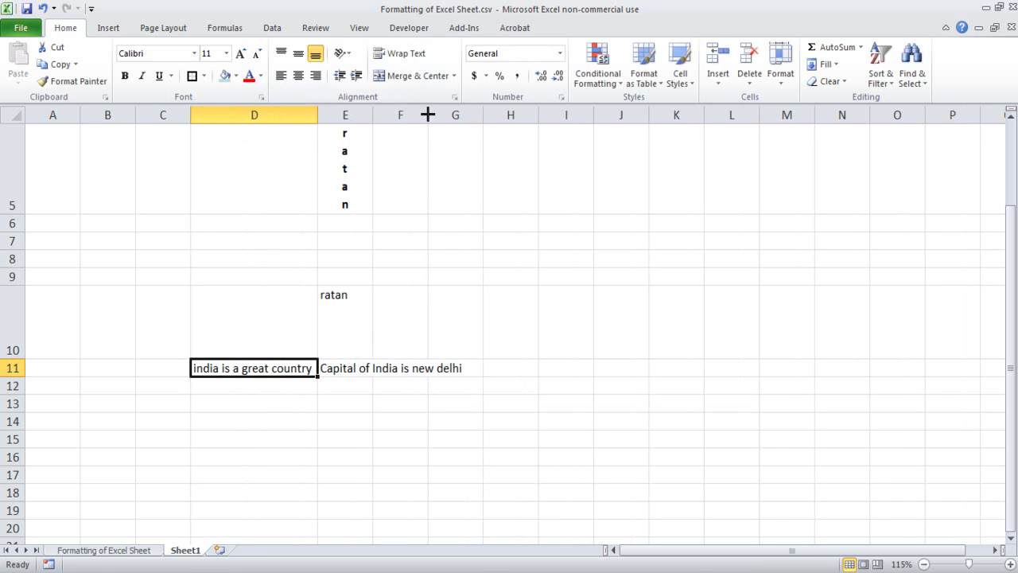
- Autofit column E to the capital sentence and review the D11 and E11 cells
left_click(379, 116)
double_click(374, 116)
left_click(477, 423)
left_click(238, 369)
mouse_move(238, 369)
left_mouse_down()
mouse_move(353, 369)
mouse_move(265, 374)
left_mouse_up()
left_click(305, 433)
left_click(266, 368)
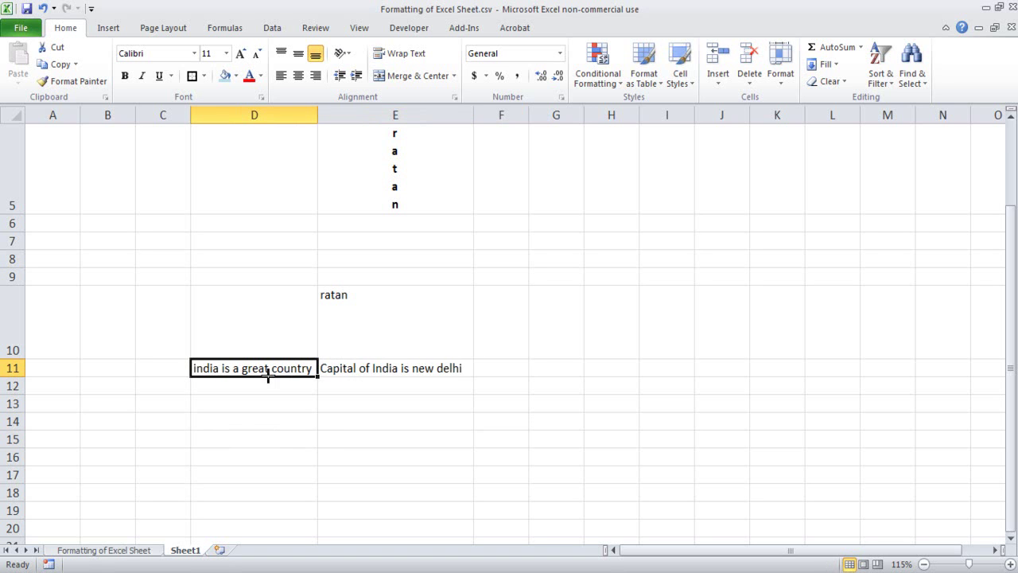
left_click(299, 457)
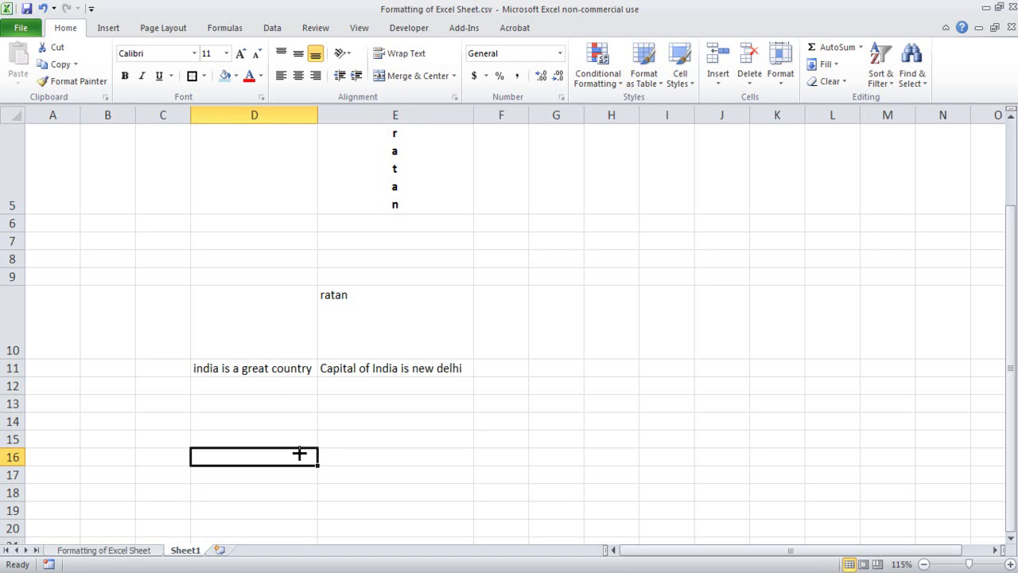
left_click(288, 368)
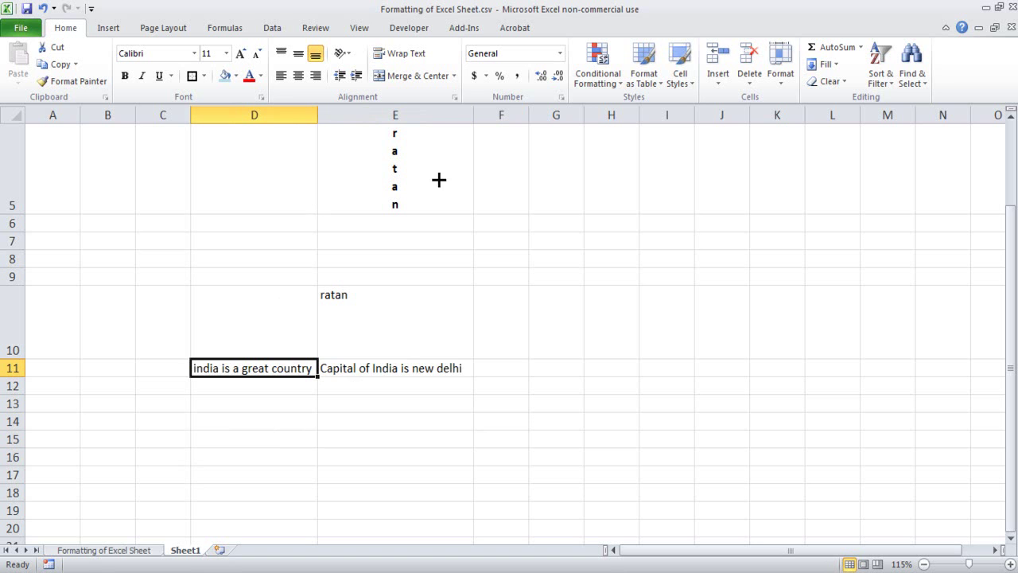
- Append 'it is the largest city in terms of population.' to E11 and autofit column E
left_click(429, 368)
double_click(459, 368)
left_click(459, 367)
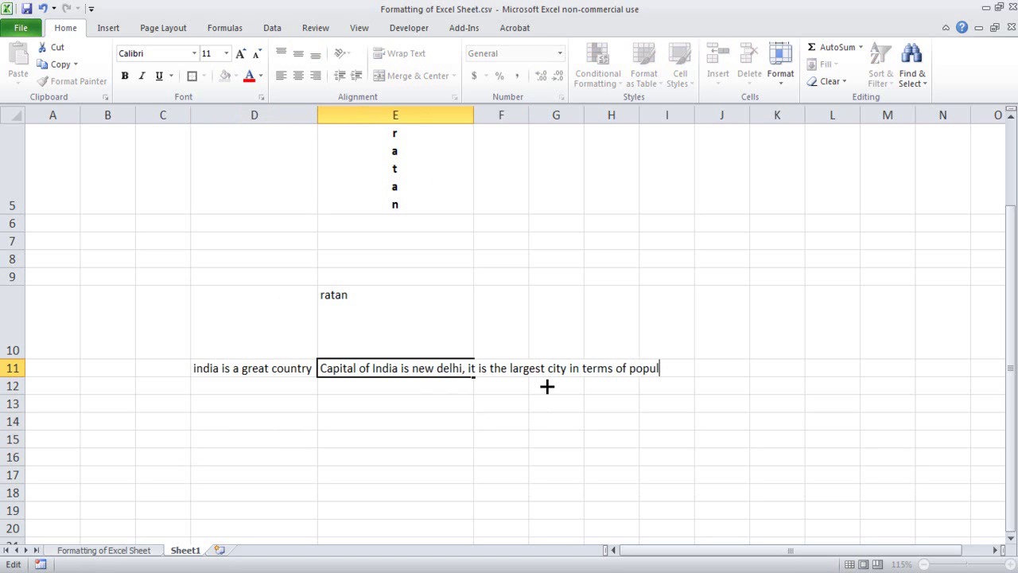
key("Return")
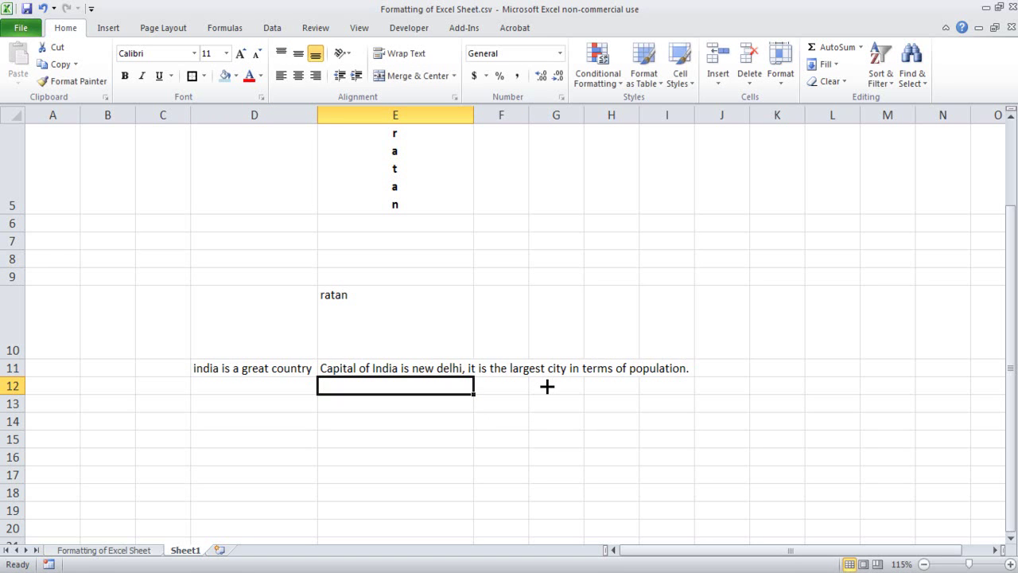
double_click(474, 115)
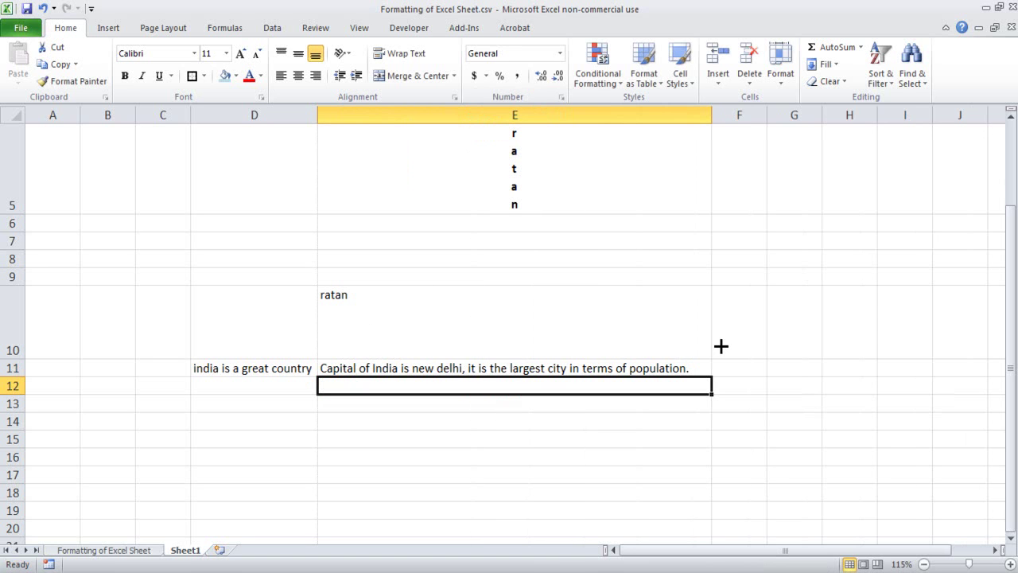
- Insert '2nd' before 'largest' in E11's sentence
double_click(530, 369)
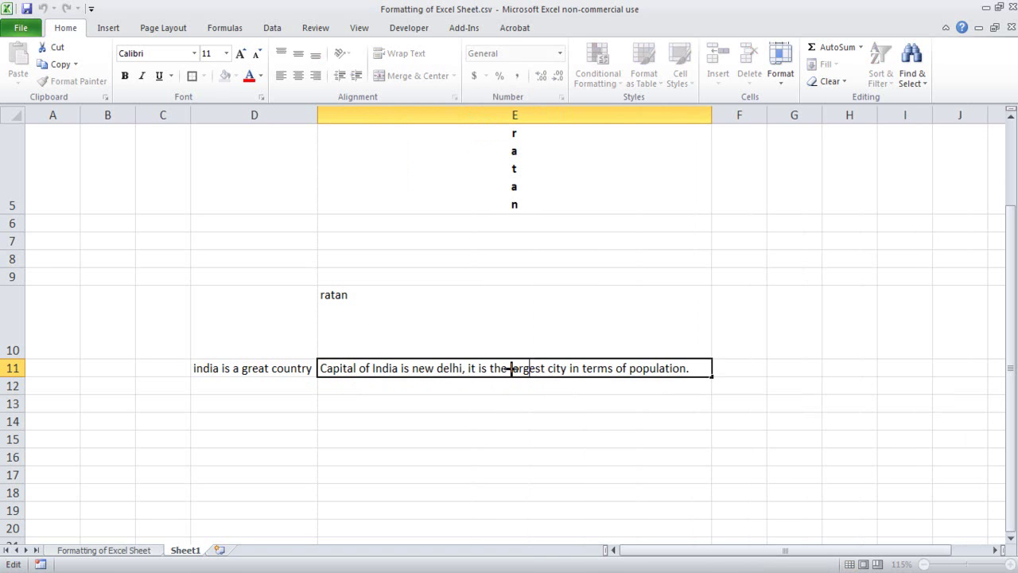
type("2nd")
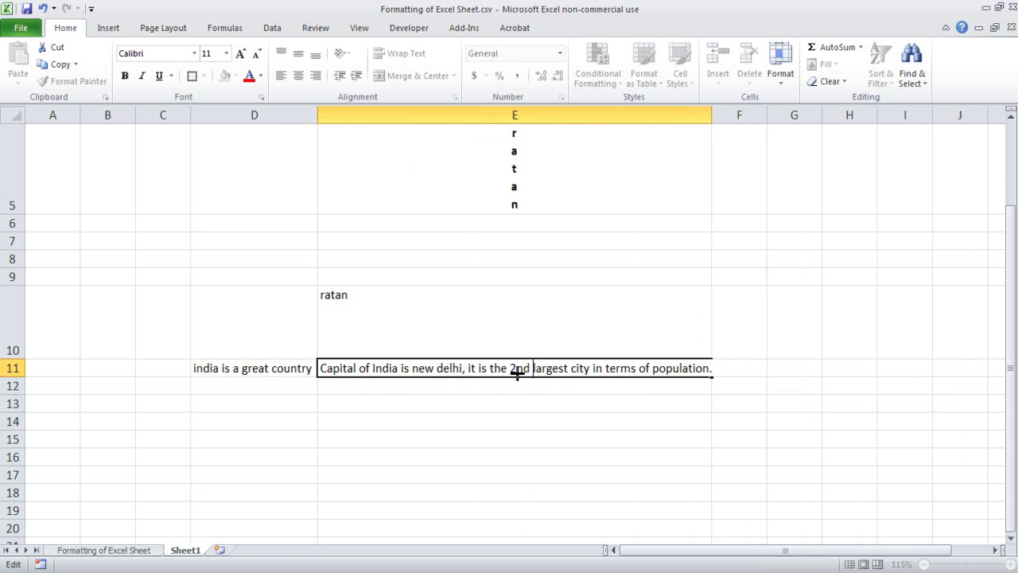
key("Return")
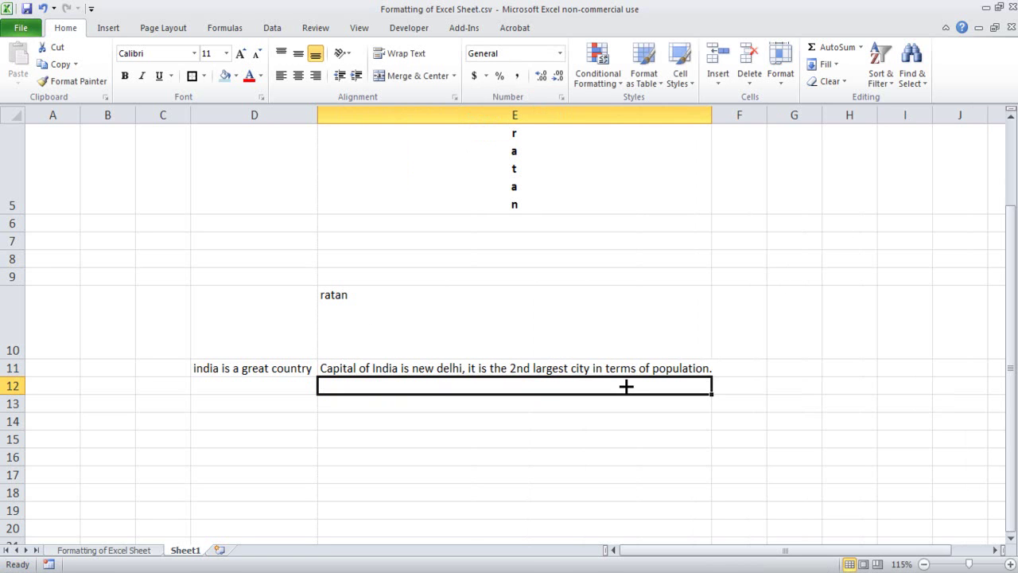
left_click(552, 419)
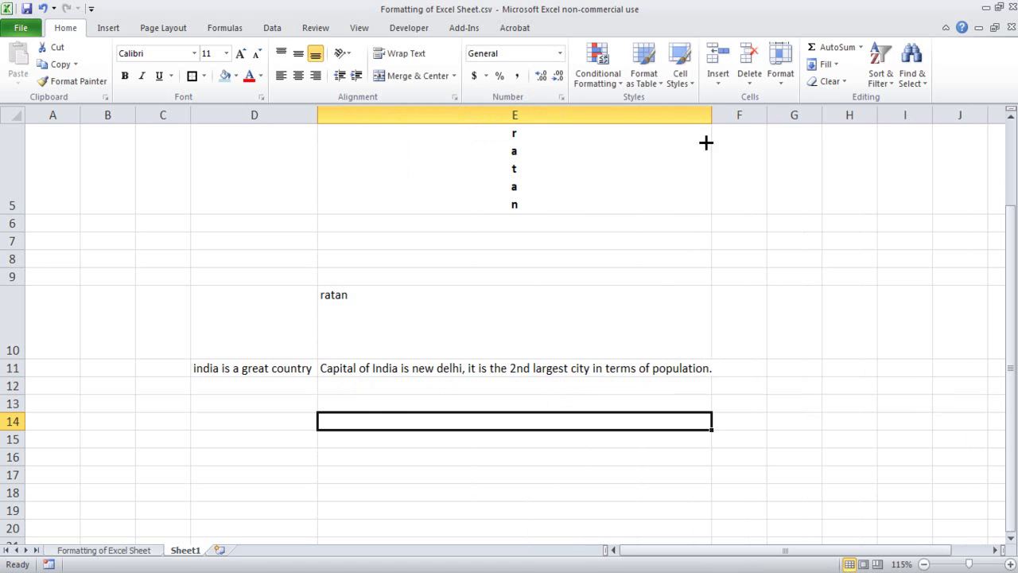
- Narrow columns E and D so their sentences are cut off
left_click_drag(713, 106, 519, 107)
left_click(441, 374)
left_click_drag(319, 116, 263, 114)
left_click(288, 444)
left_click(229, 364)
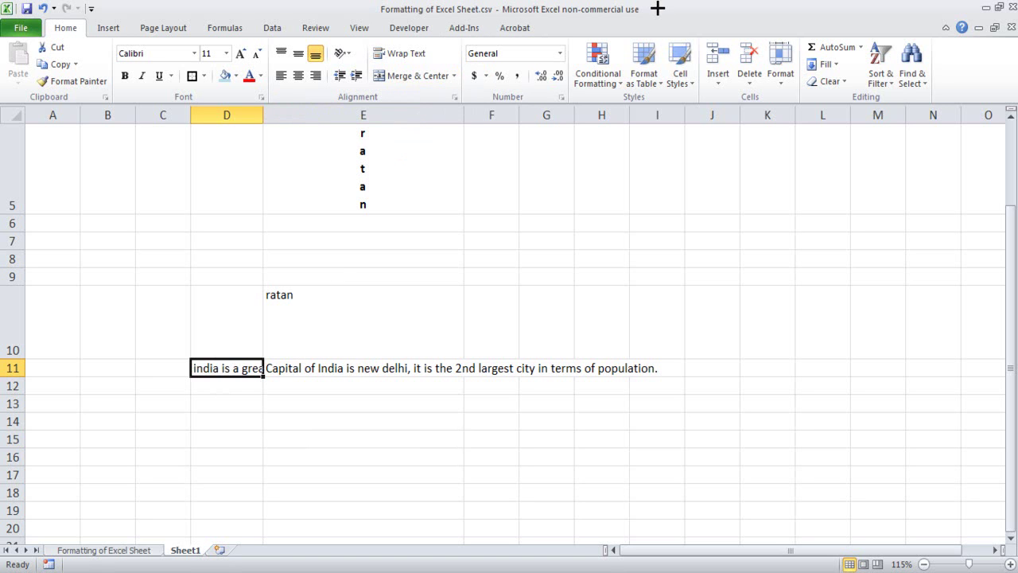
- Turn on Wrap Text for D11
mouse_move(418, 37)
left_mouse_down()
mouse_move(383, 35)
mouse_move(365, 61)
mouse_move(440, 53)
mouse_move(410, 36)
left_mouse_up()
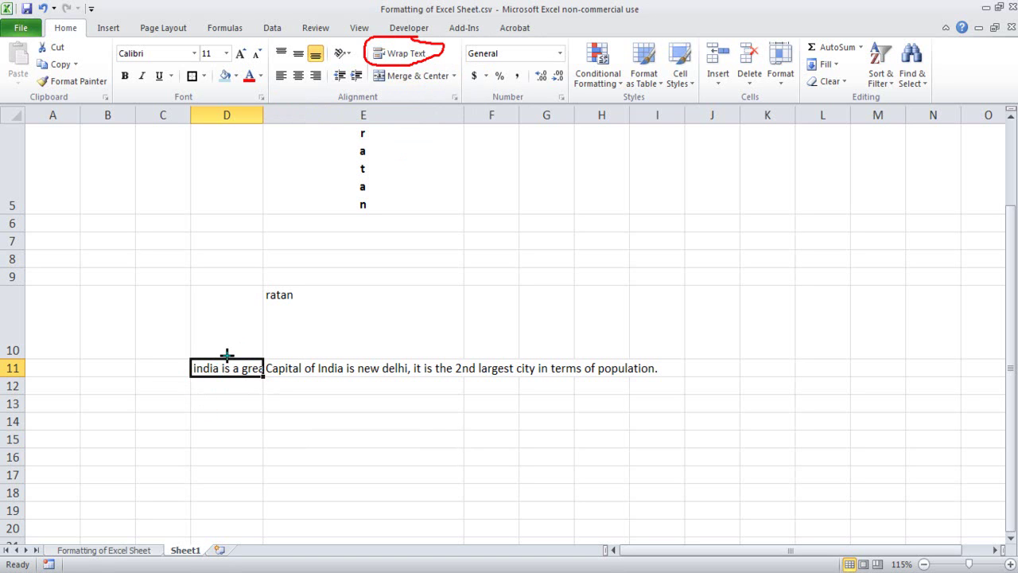
mouse_move(363, 350)
left_mouse_down()
mouse_move(268, 370)
mouse_move(489, 387)
mouse_move(610, 341)
mouse_move(372, 350)
left_mouse_up()
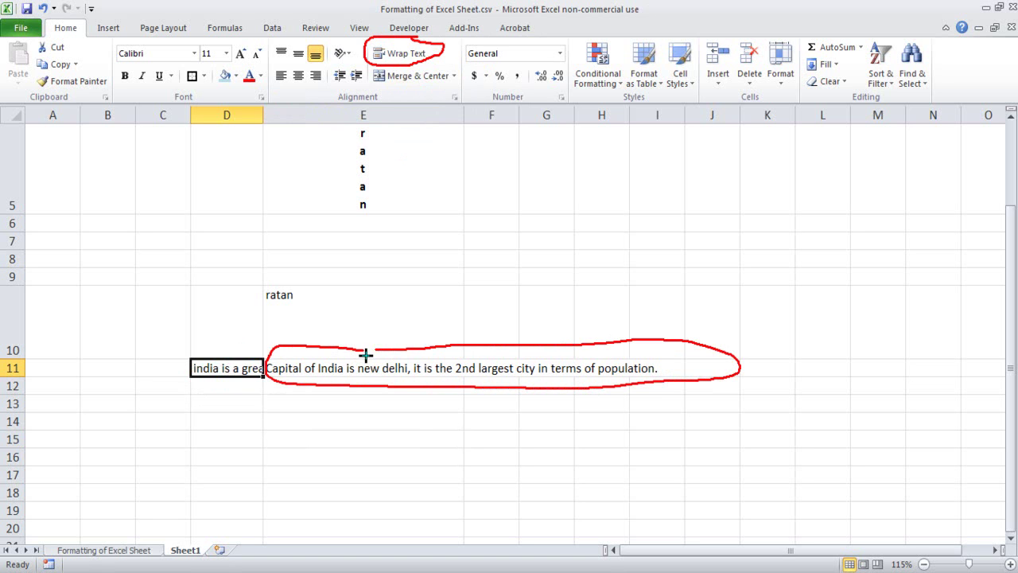
key("Escape")
left_click(210, 411)
left_click(218, 373)
left_click(386, 53)
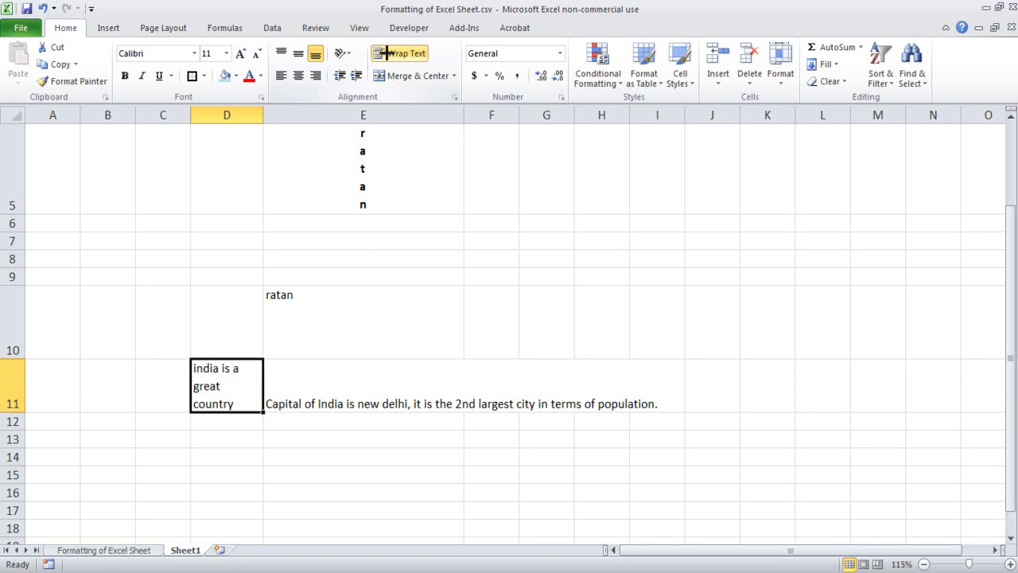
- Turn on Wrap Text for the capital sentence in E11
left_click(298, 474)
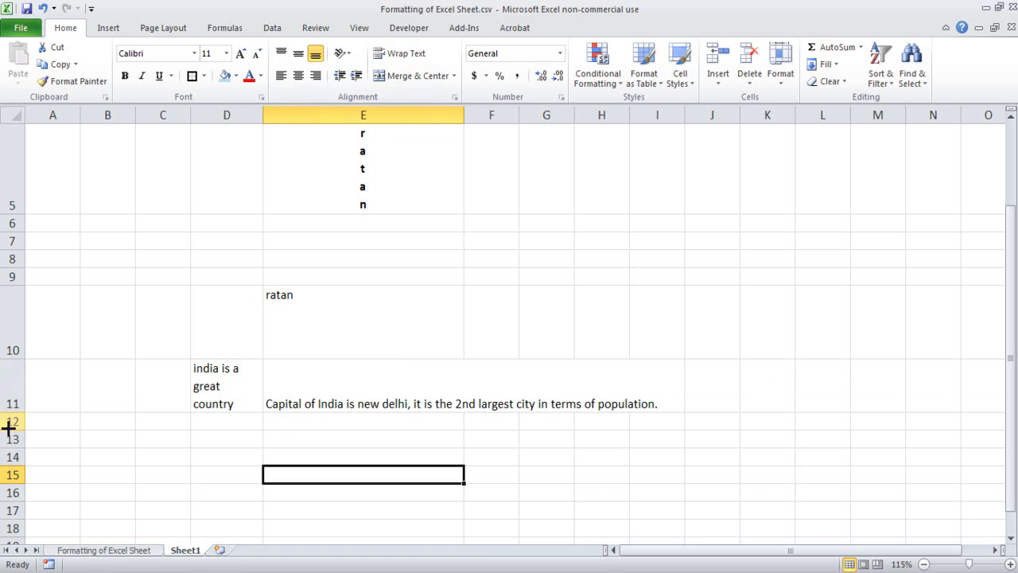
left_click(218, 374)
left_click(216, 456)
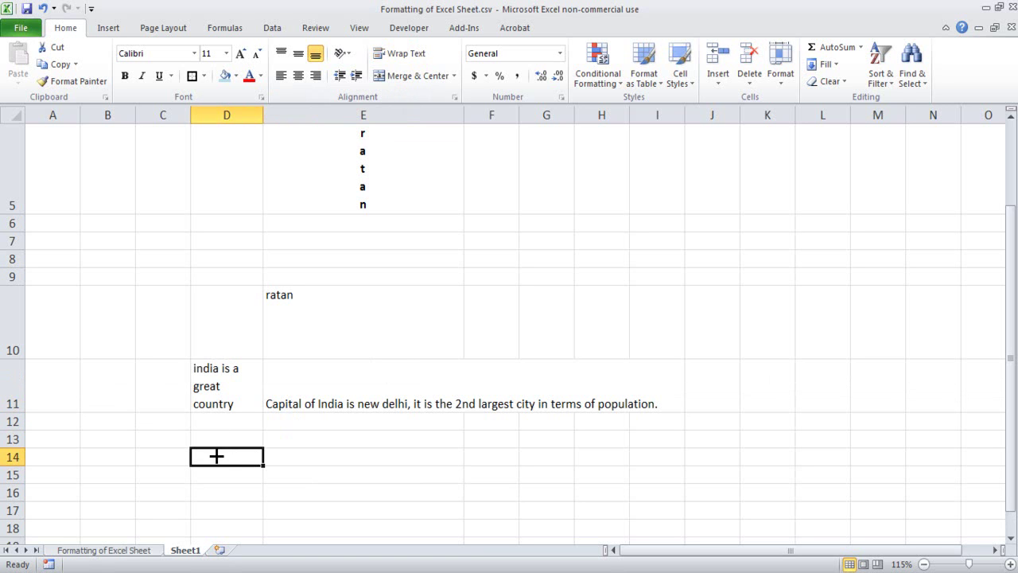
left_click(365, 406)
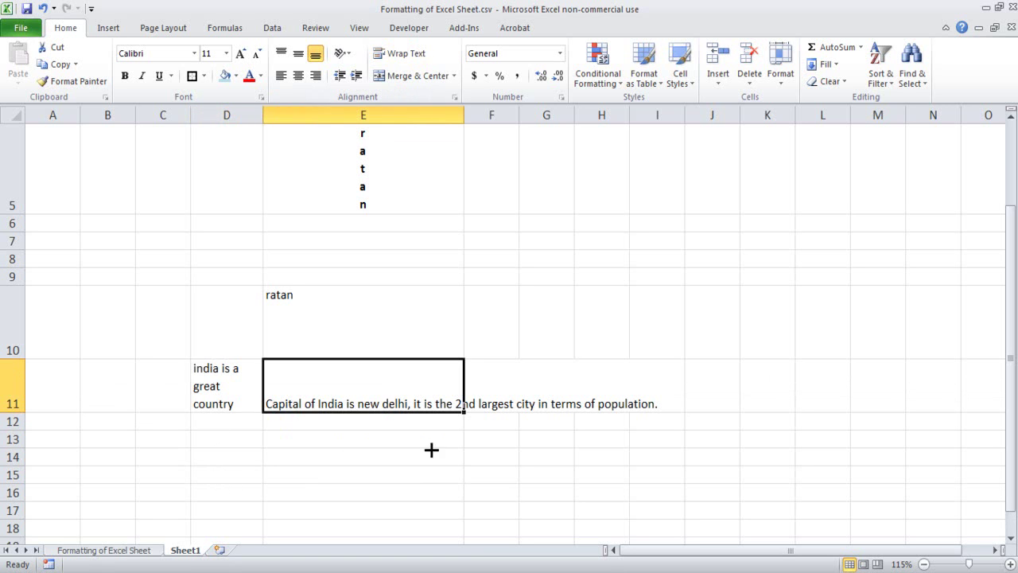
left_click(406, 53)
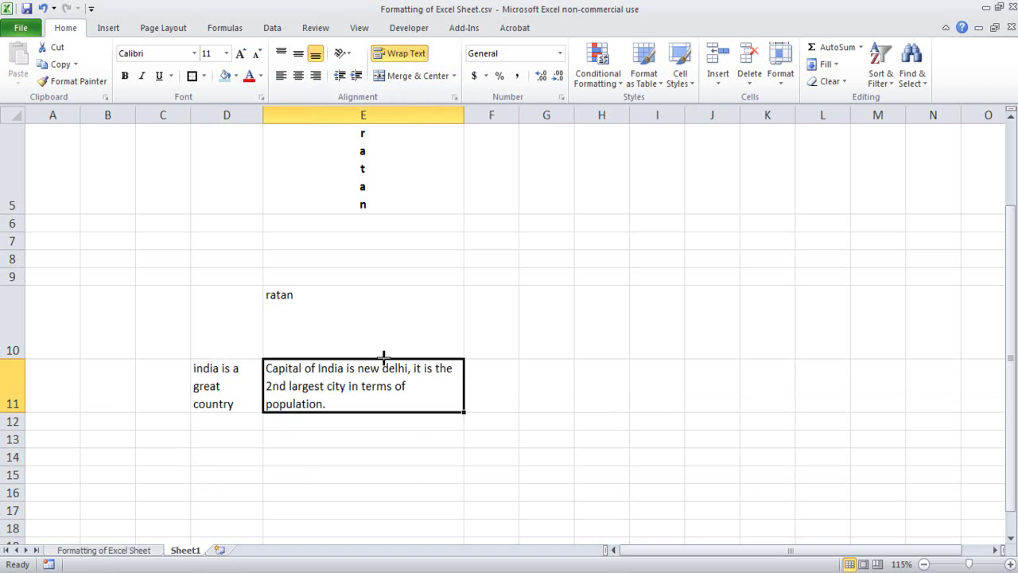
- Check that both D11 and E11 now wrap fully, then deselect them
left_click(379, 488)
left_click(384, 393)
left_click(568, 369)
left_click_drag(210, 397, 328, 374)
left_click(316, 437)
left_click(234, 386)
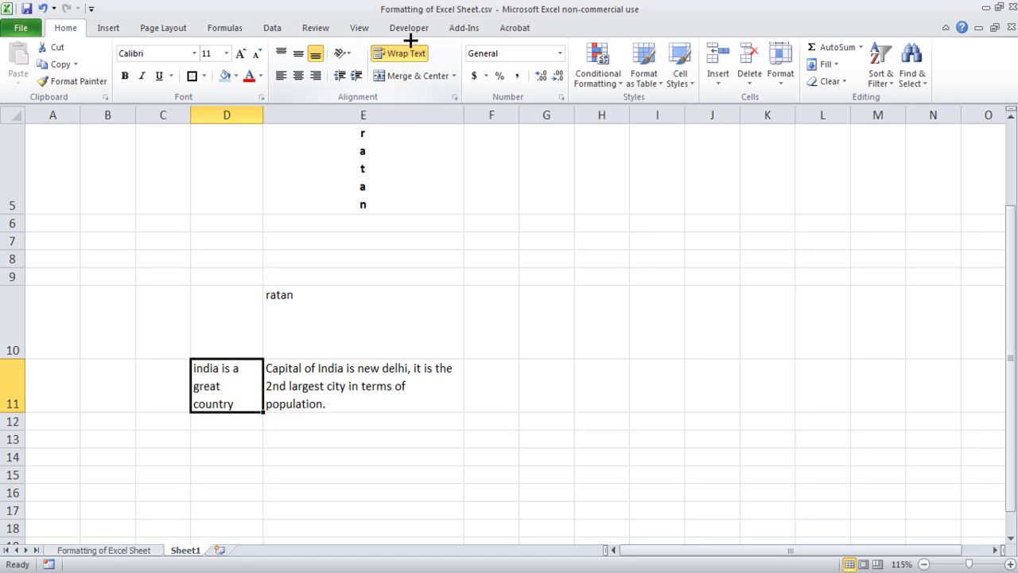
left_click(626, 277)
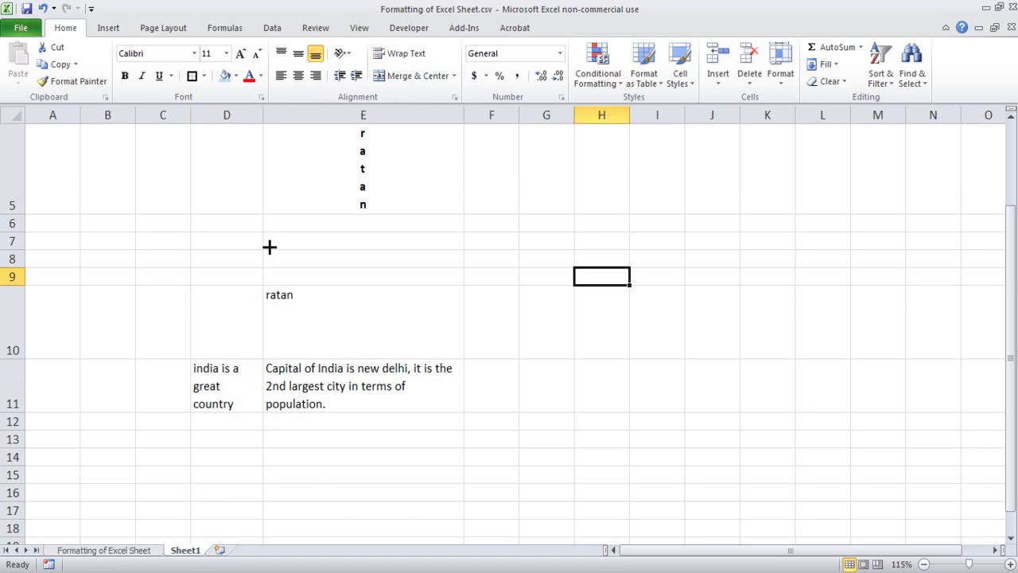
scroll(268, 246, "up", 2)
- Delete the contents of B3:I14
left_click_drag(108, 168, 666, 532)
key("Delete")
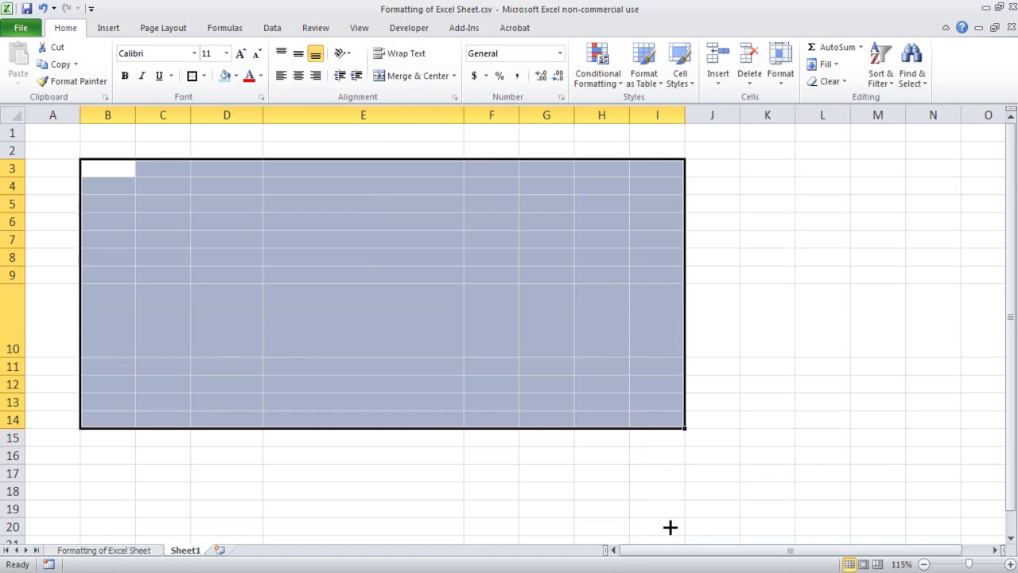
left_click(270, 358)
left_click(306, 167)
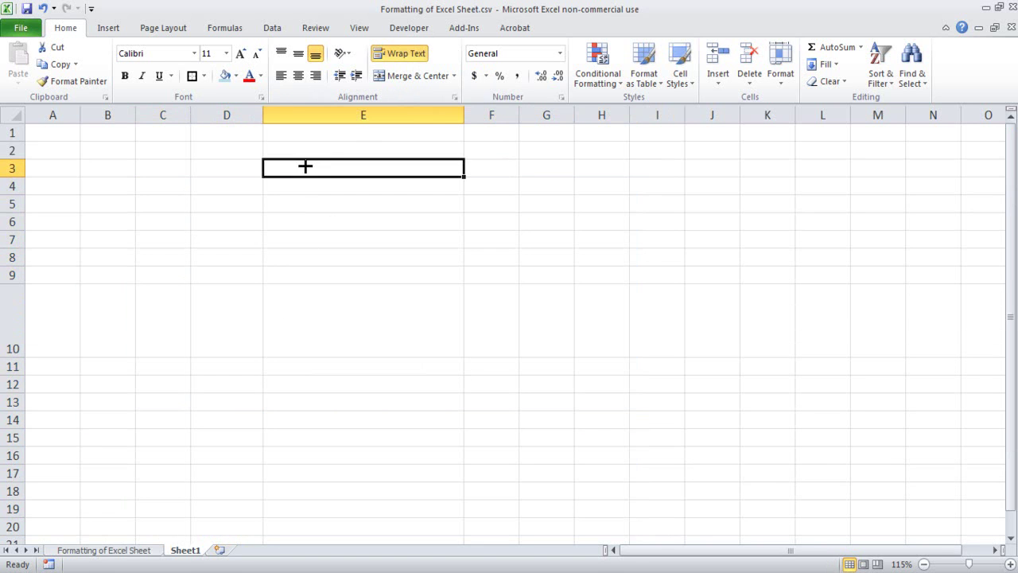
- Select the range B2:C2 several times, deselecting in between
left_click(123, 149)
left_click_drag(132, 147, 163, 148)
left_click(181, 204)
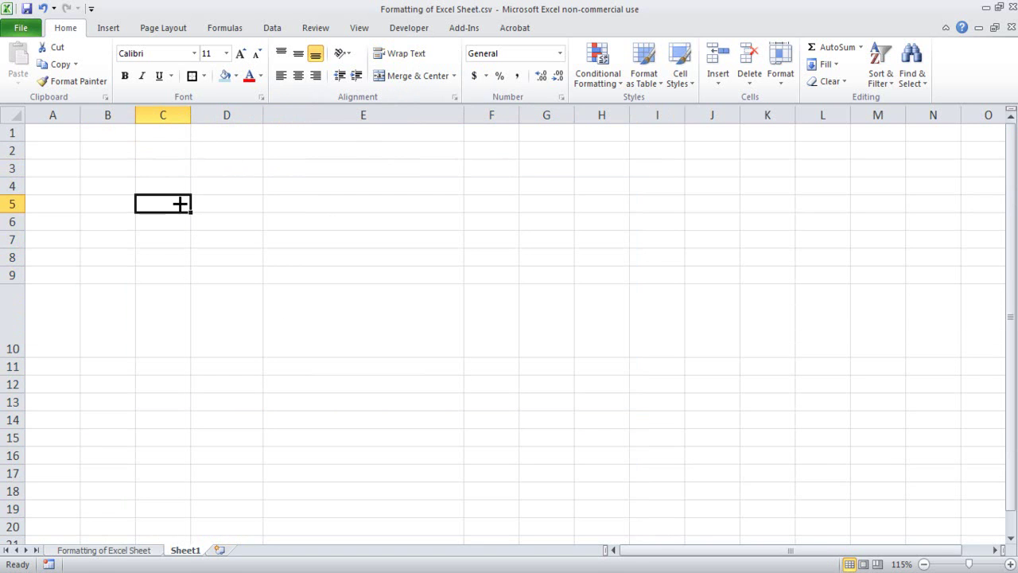
left_click_drag(108, 150, 175, 148)
left_click(122, 180)
left_click(172, 166)
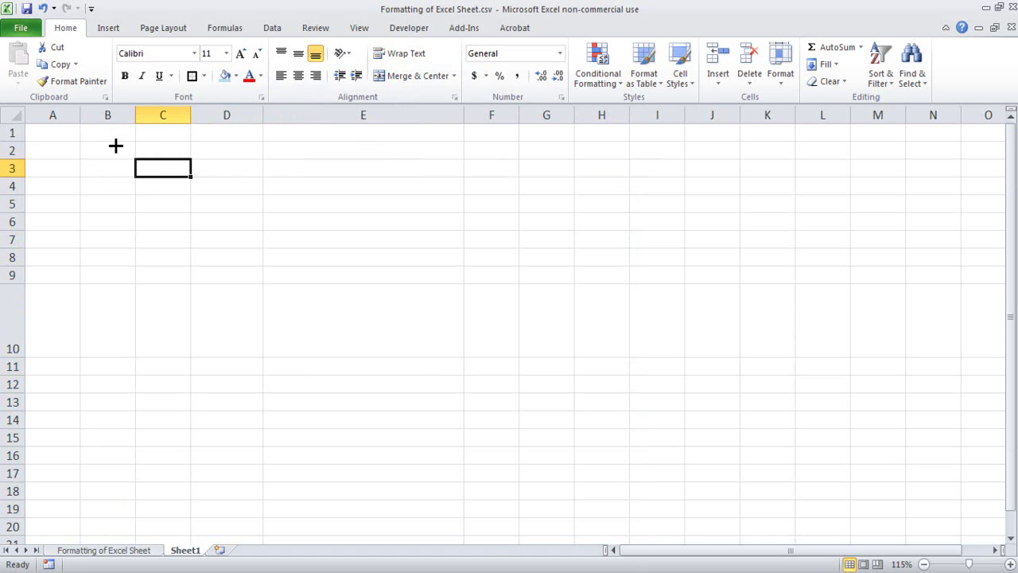
left_click_drag(111, 146, 168, 149)
left_click(182, 187)
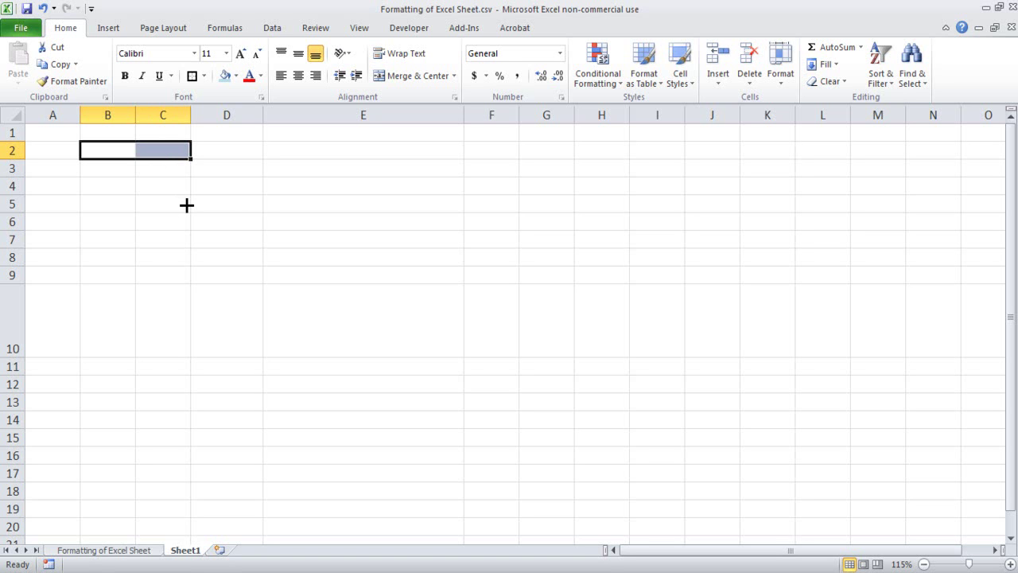
- Unmerge cells B2 and C2
left_click(152, 255)
left_click(99, 146)
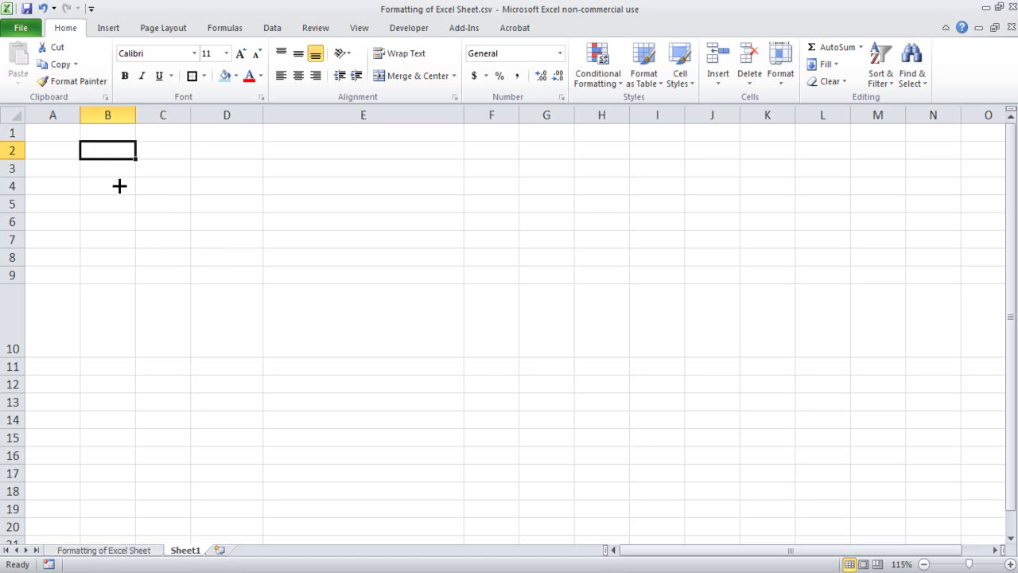
left_click_drag(111, 152, 175, 151)
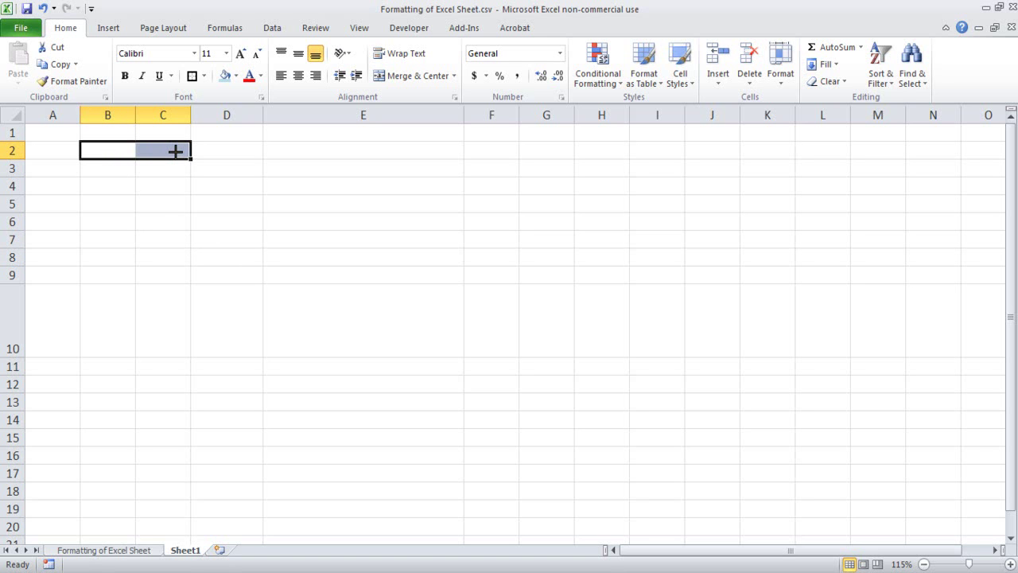
mouse_move(410, 66)
left_mouse_down()
mouse_move(383, 66)
mouse_move(370, 90)
mouse_move(466, 91)
mouse_move(423, 61)
left_mouse_up()
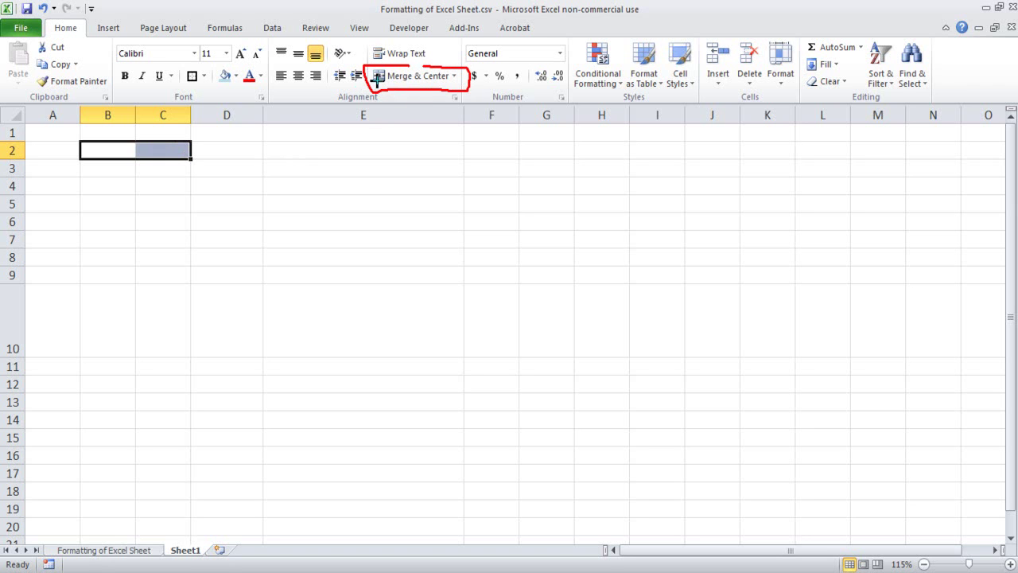
left_click_drag(385, 114, 453, 127)
left_click(454, 76)
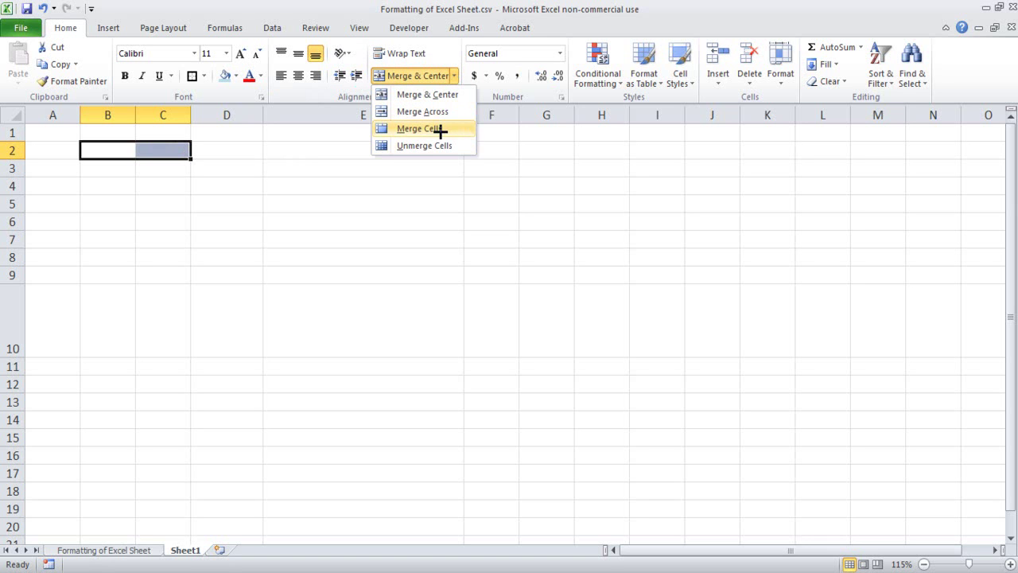
left_click(440, 146)
- Enter a first name in B2 and a surname in C2
left_click(118, 166)
left_click(121, 148)
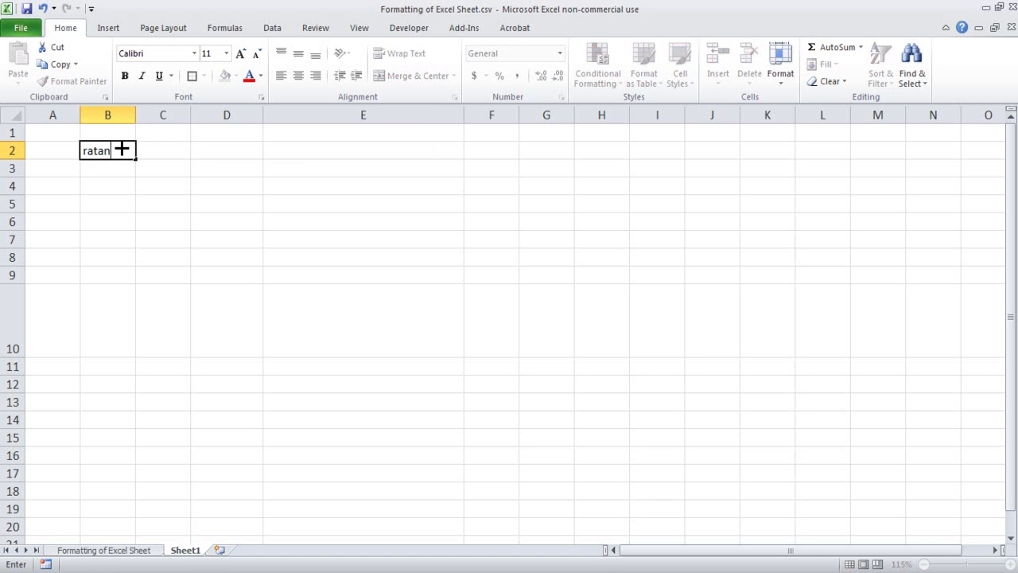
key("Tab")
key("Return")
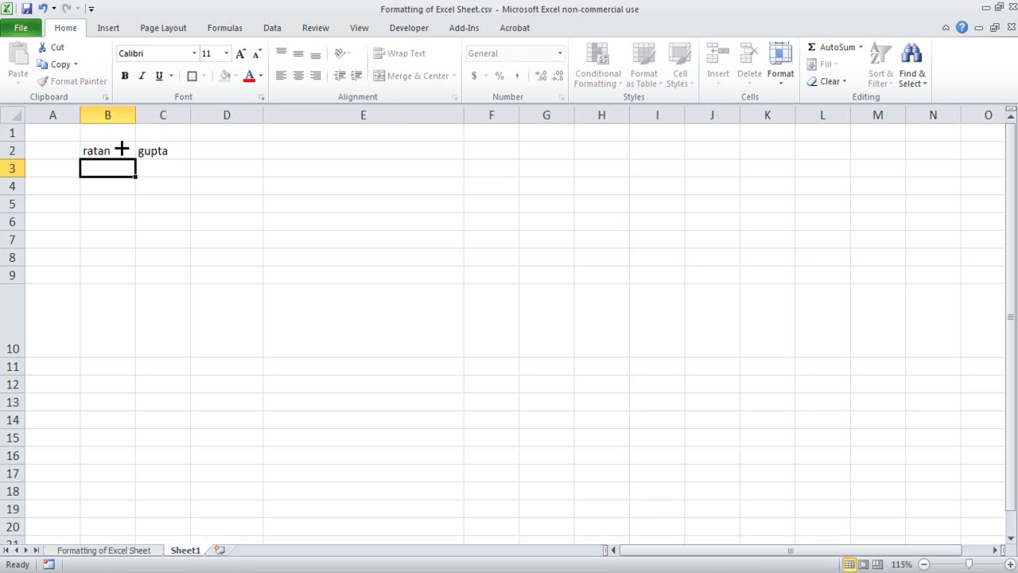
- Centre B2:C2 and apply Merge & Center, bringing up the data-loss warning
left_click_drag(122, 148, 177, 150)
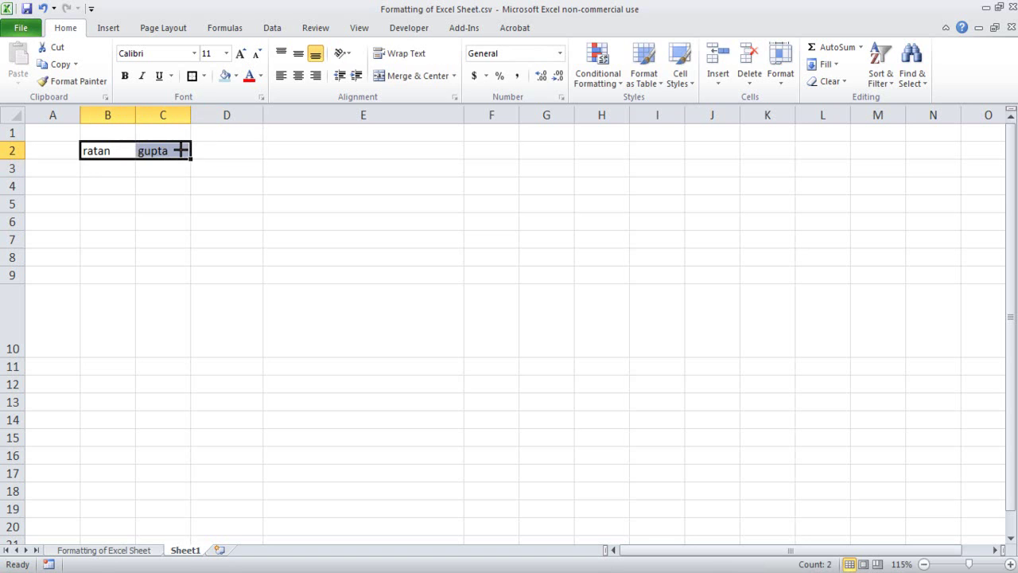
key("alt+h")
key("a")
key("c")
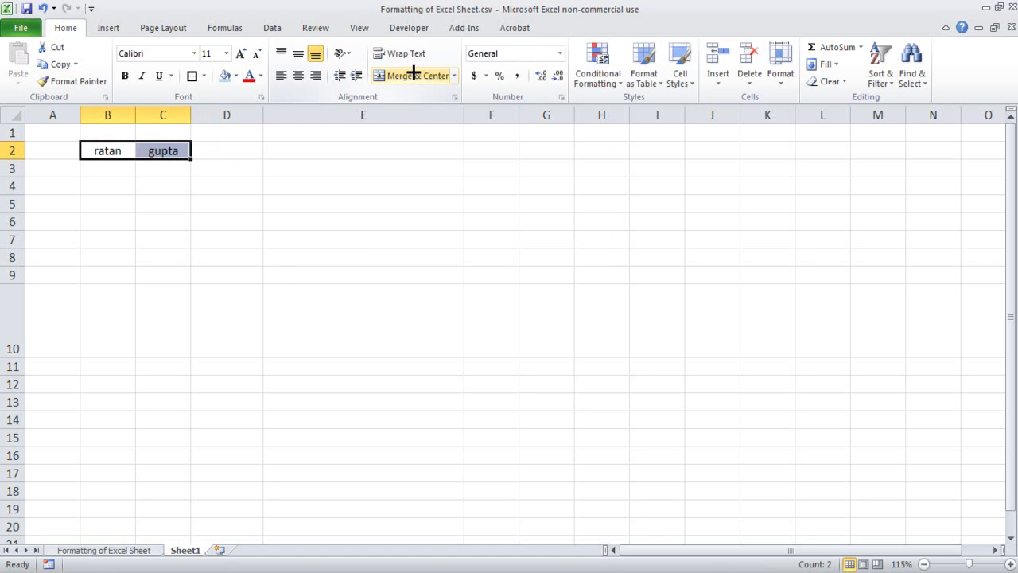
left_click(414, 72)
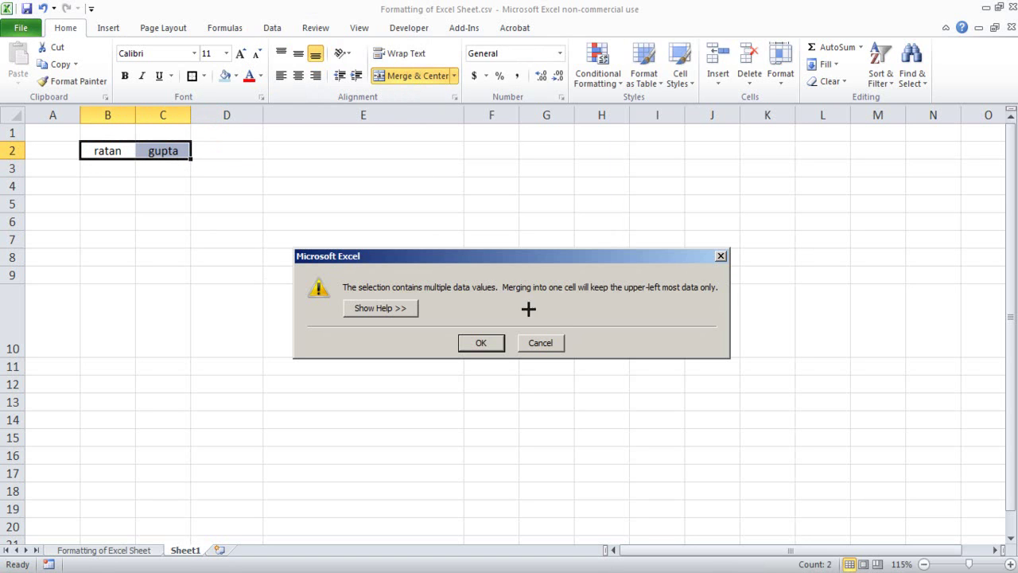
- Confirm the warning so B2:C2 becomes one centred cell holding only the first name
mouse_move(400, 297)
left_mouse_down()
mouse_move(496, 289)
mouse_move(409, 268)
mouse_move(336, 277)
mouse_move(380, 300)
left_mouse_up()
mouse_move(538, 300)
left_mouse_down()
mouse_move(731, 291)
mouse_move(647, 263)
mouse_move(609, 303)
left_mouse_up()
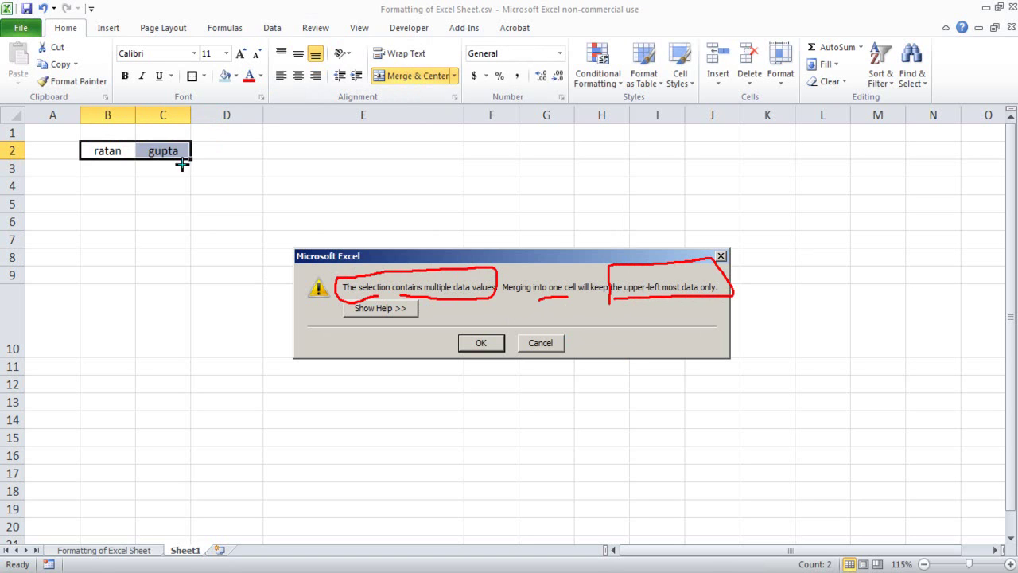
mouse_move(175, 126)
left_mouse_down()
mouse_move(148, 169)
mouse_move(186, 137)
left_mouse_up()
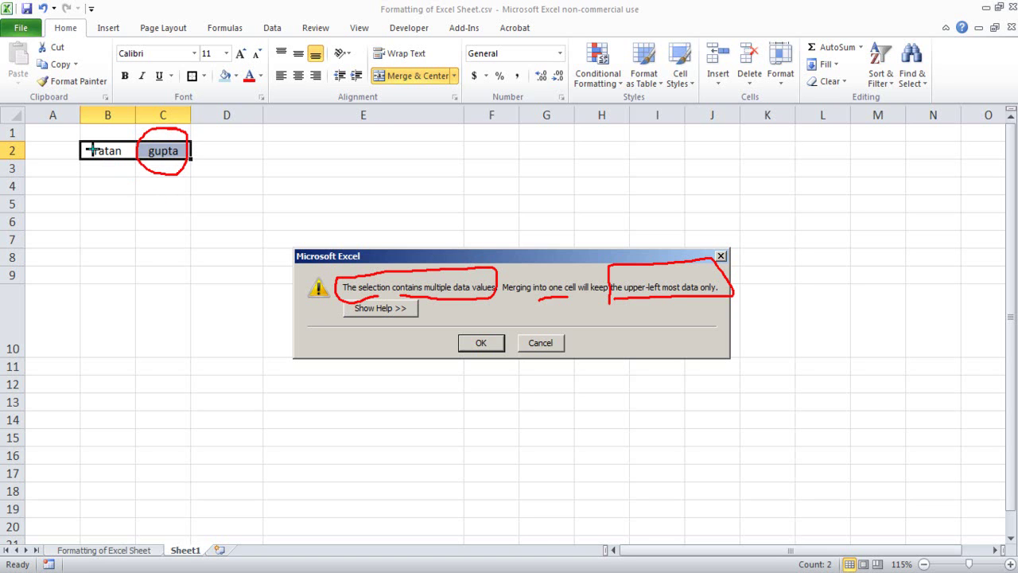
mouse_move(96, 142)
left_mouse_down()
mouse_move(84, 164)
mouse_move(132, 151)
left_mouse_up()
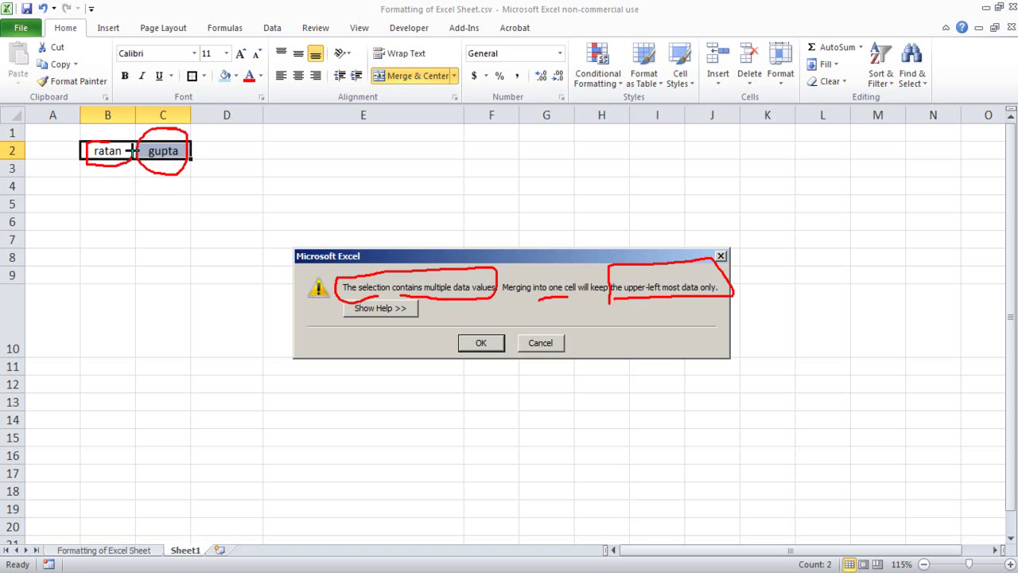
left_click(481, 344)
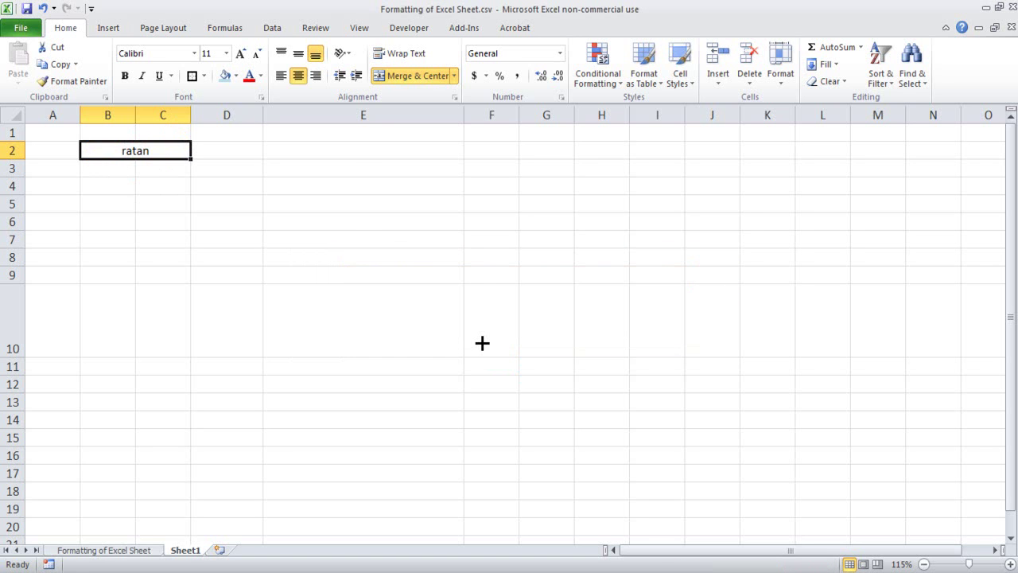
- Fill the merged B2:C2 name cell light blue
left_click(422, 322)
left_click(136, 150)
left_click(155, 238)
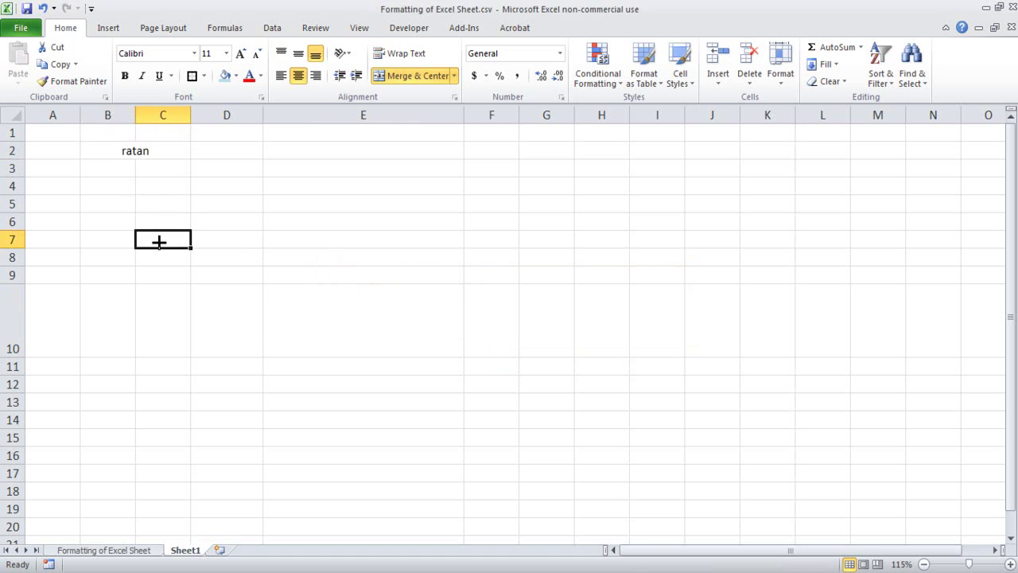
left_click(119, 151)
left_click(224, 75)
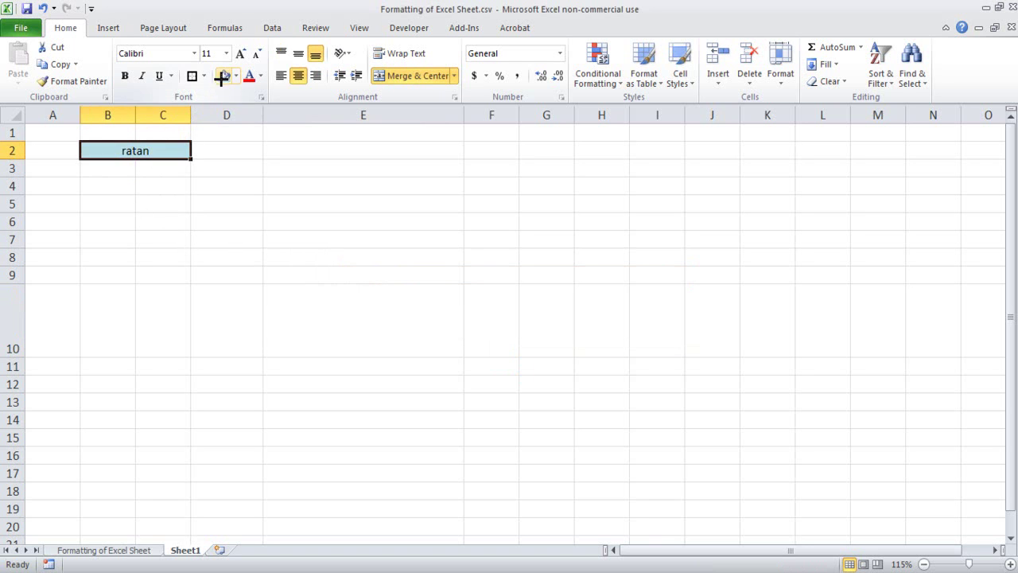
- Apply Merge Across to the merged B2:C2 cell
left_click(225, 274)
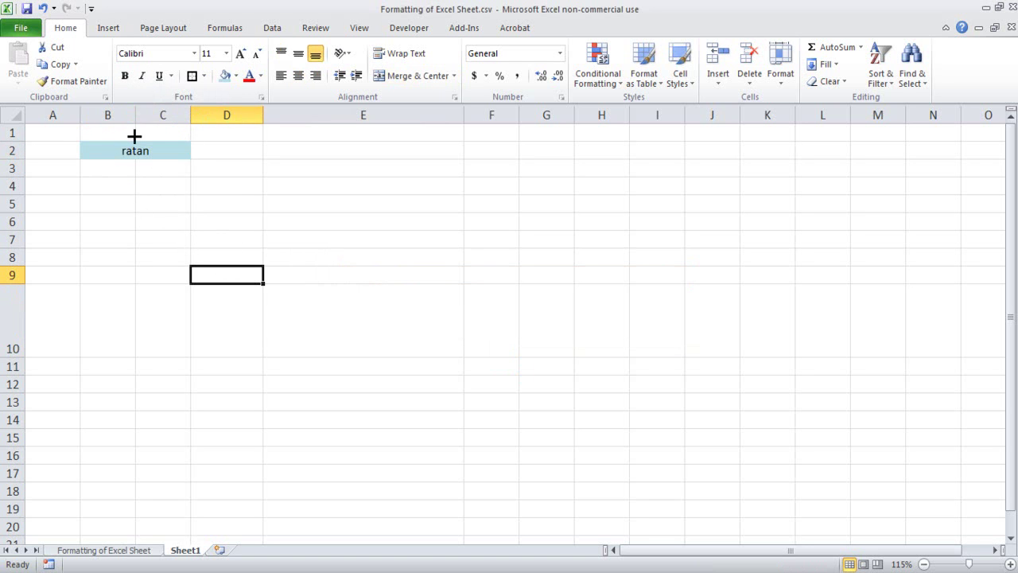
left_click(109, 144)
left_click(227, 207)
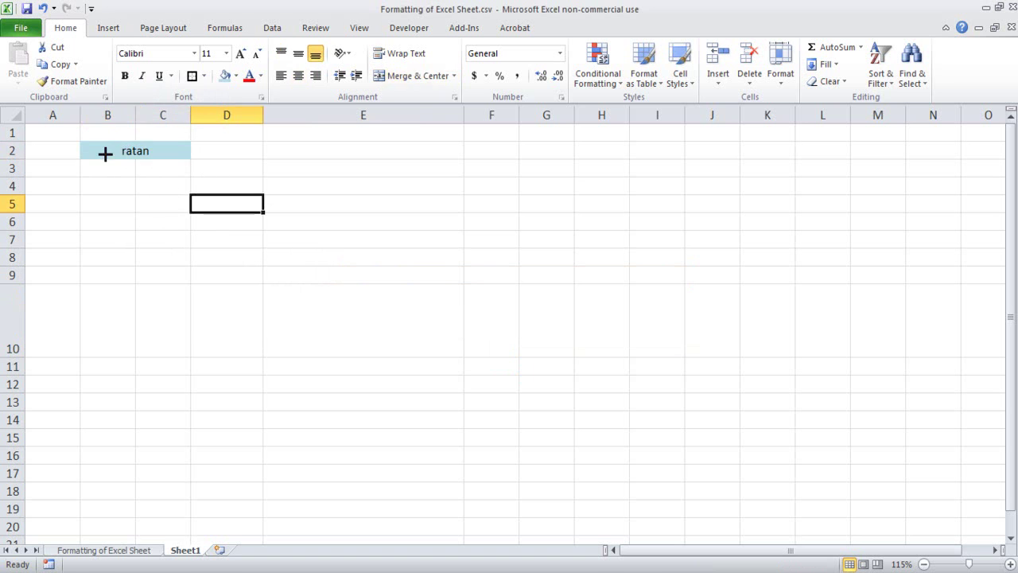
left_click(103, 151)
left_click(114, 195)
left_click(117, 152)
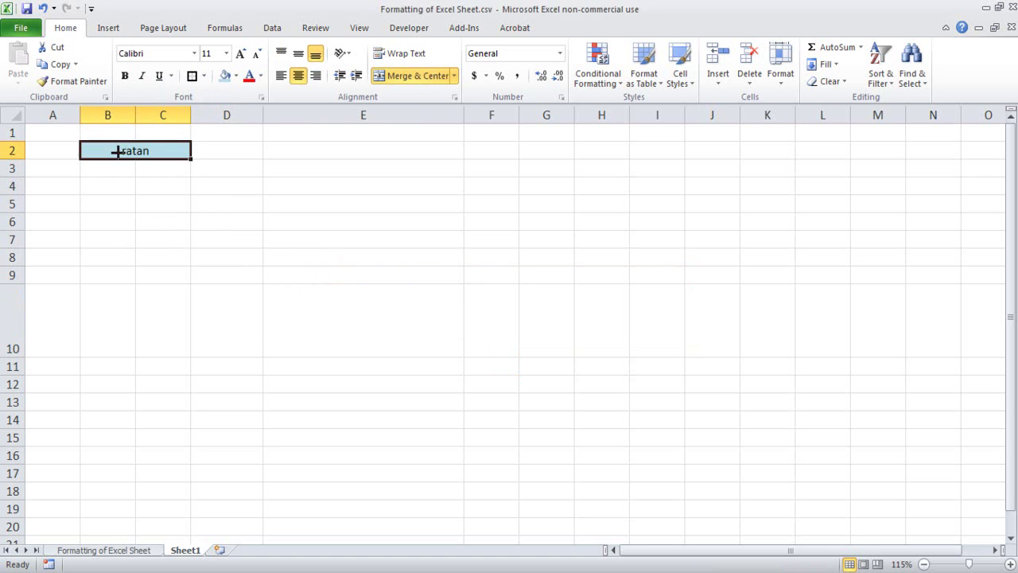
left_click(153, 253)
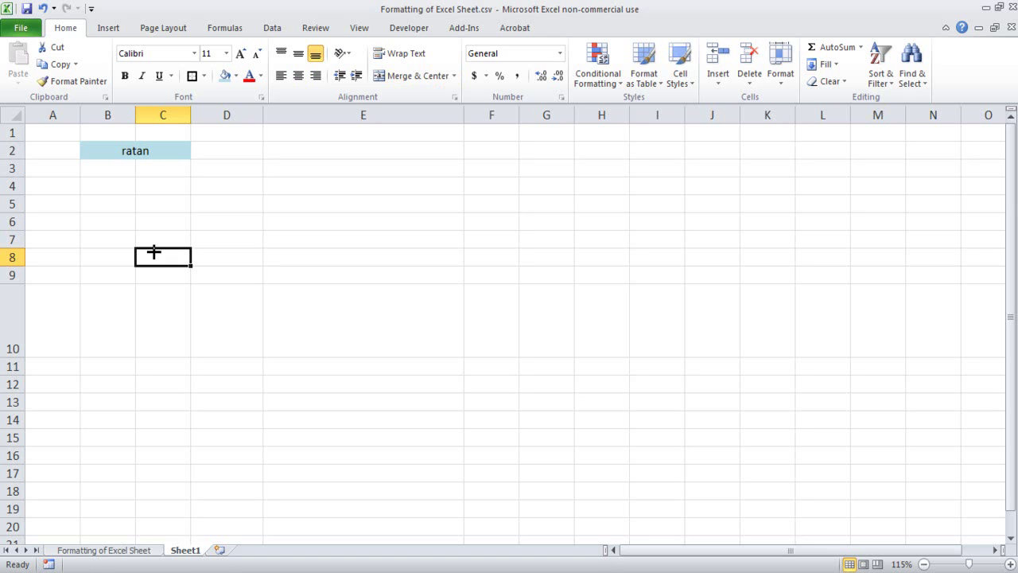
left_click(151, 153)
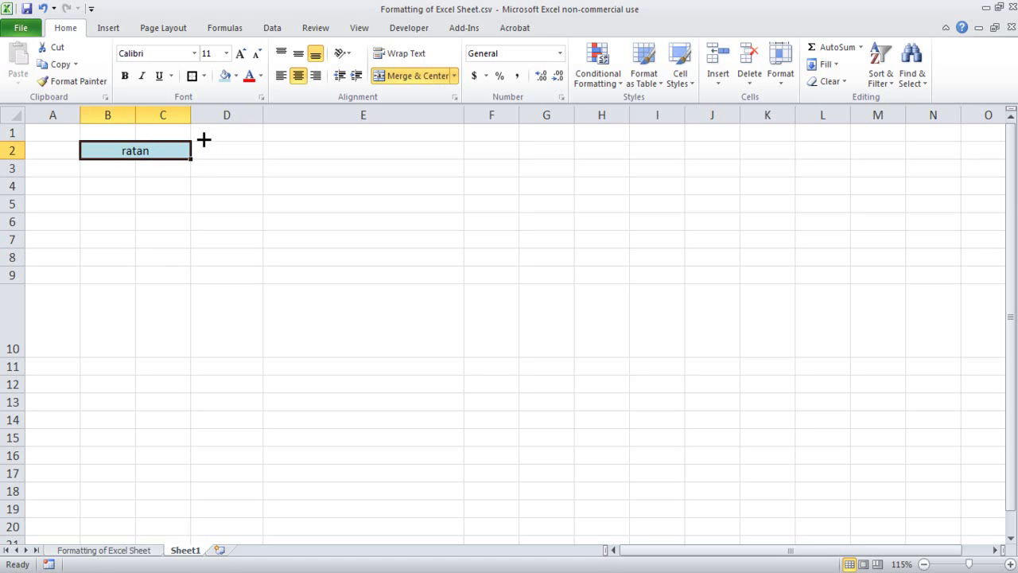
left_click(456, 75)
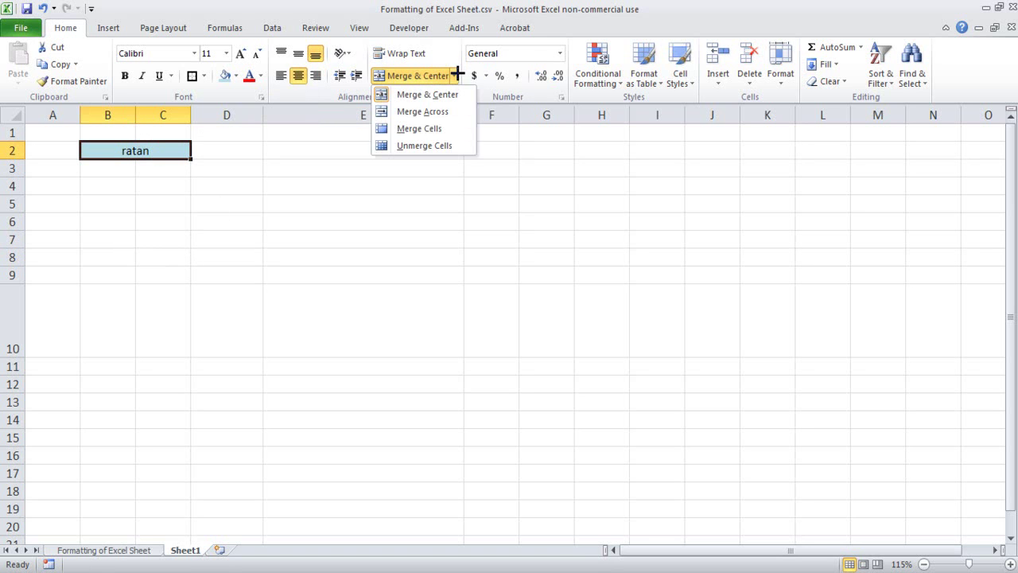
left_click(444, 110)
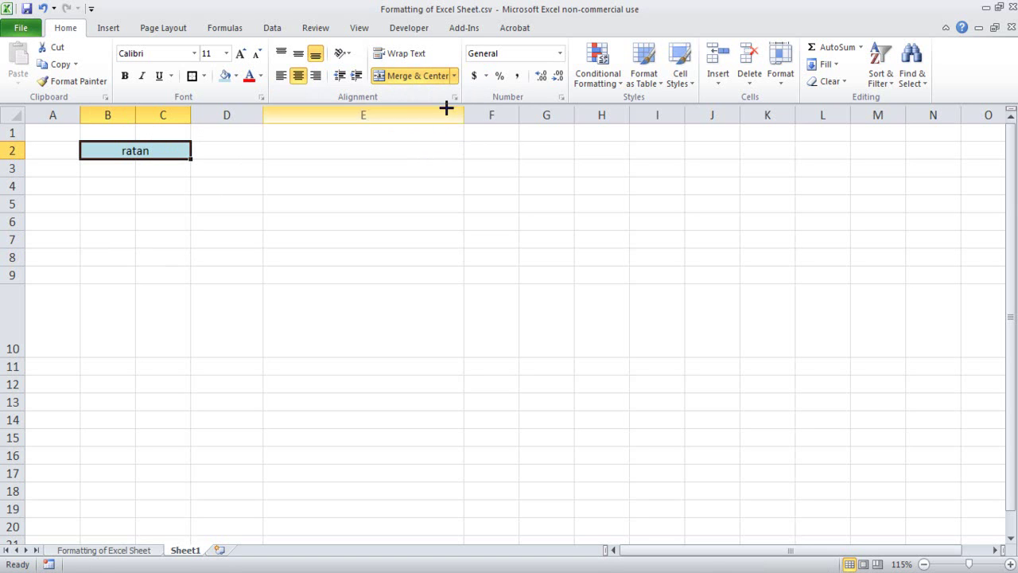
- Enter the first name again in B5 and select B5:C5
key("Down")
key("Down")
key("Down")
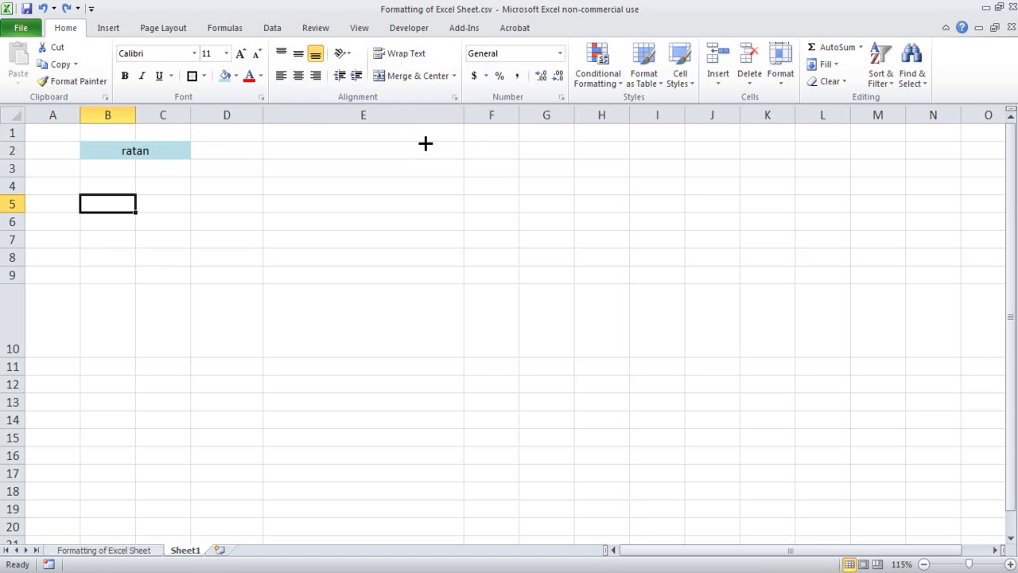
left_click(214, 323)
left_click_drag(119, 206, 154, 202)
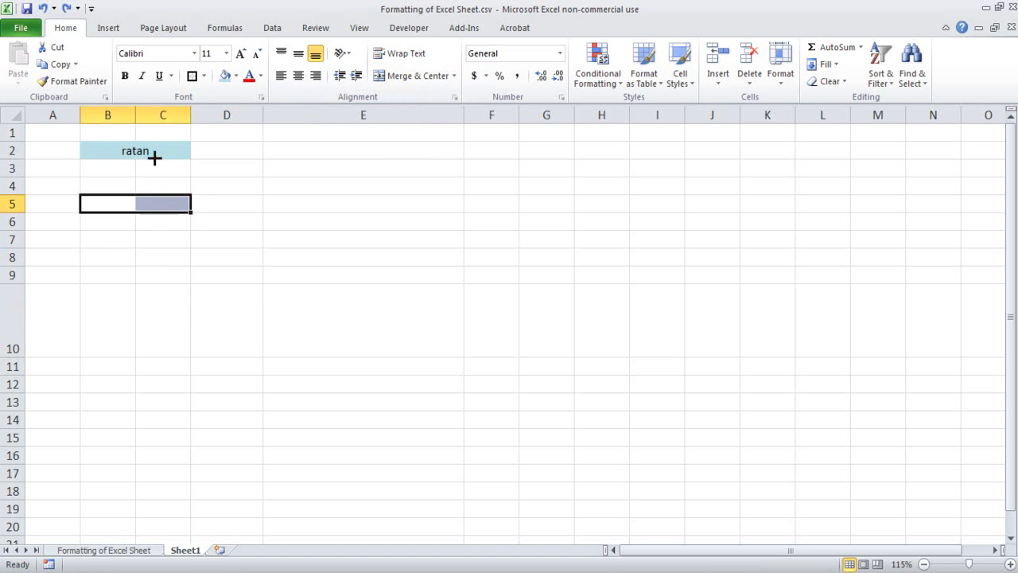
left_click(98, 245)
left_click(129, 204)
type("ratan")
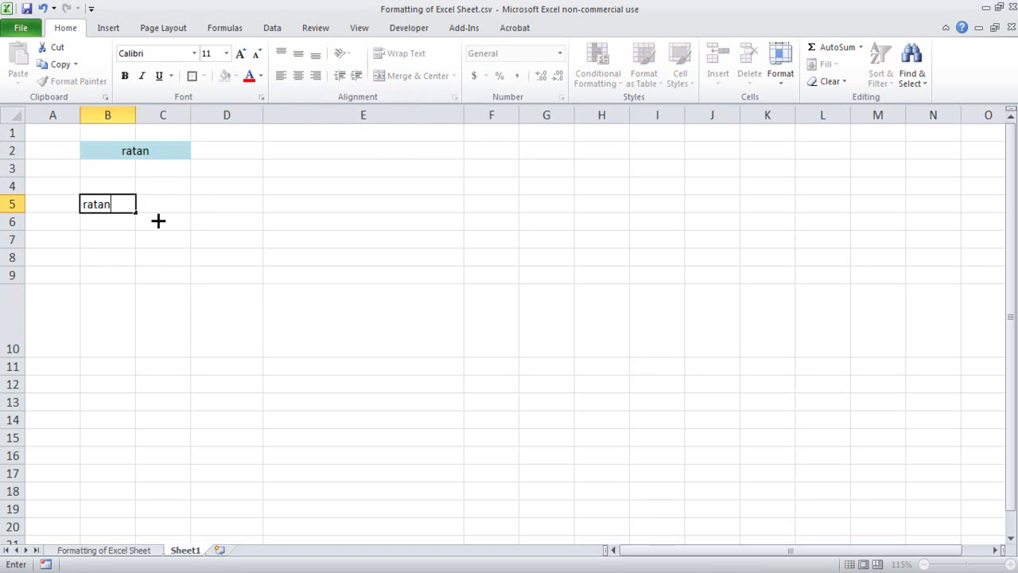
left_click(173, 209)
left_click(115, 277)
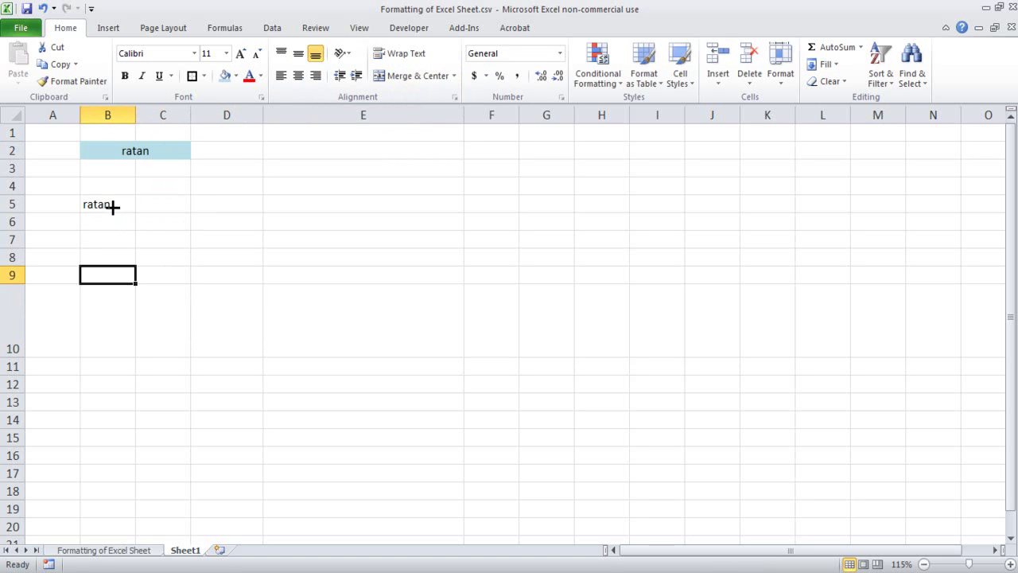
left_click_drag(111, 204, 159, 203)
- Merge B5:C5 across and fill it light blue to match B2:C2
left_click(452, 75)
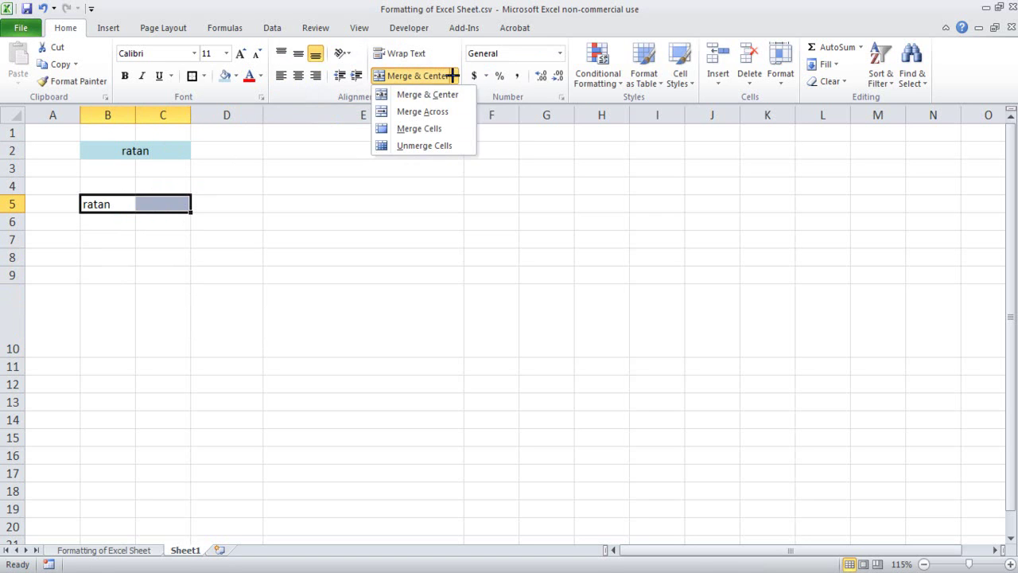
left_click(425, 111)
left_click(123, 305)
left_click(97, 204)
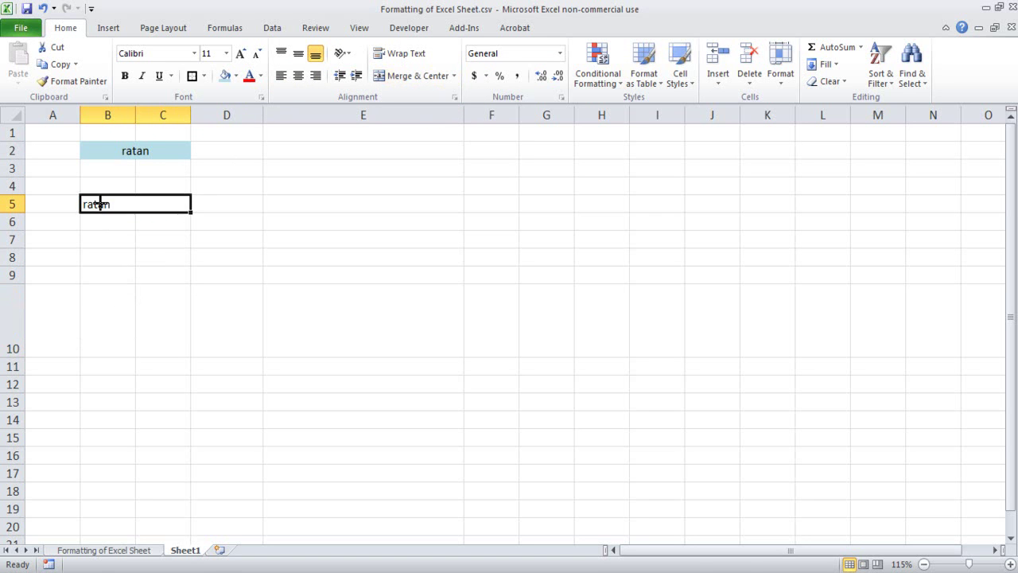
left_click(226, 76)
left_click(215, 307)
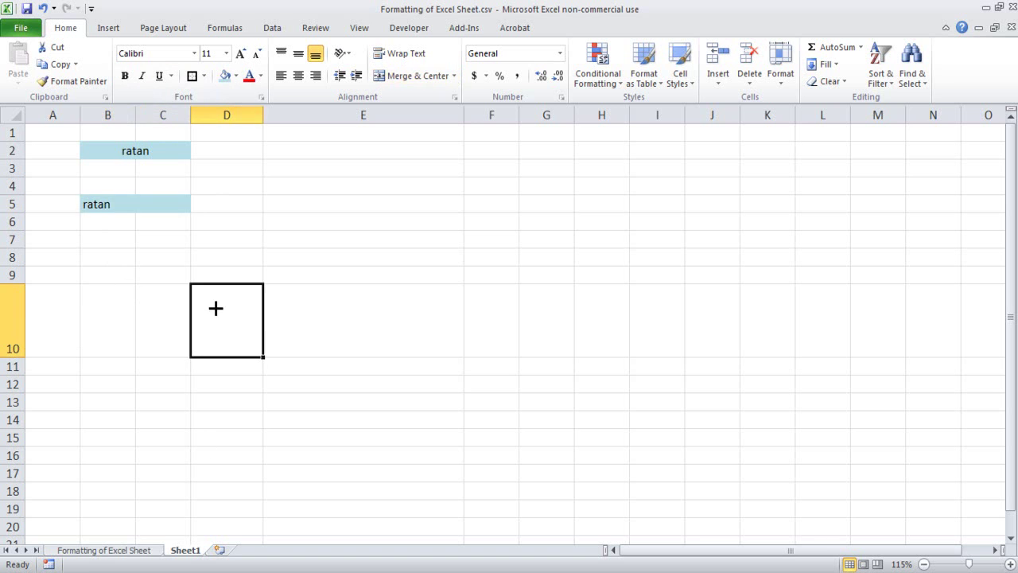
left_click(118, 211)
left_click(182, 307)
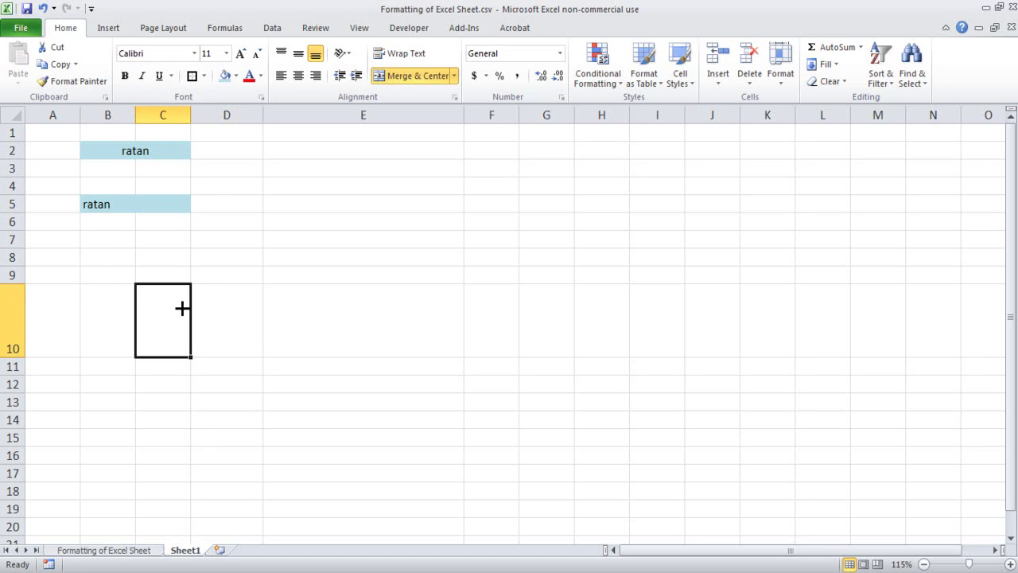
- Check the merge options for B8, leaving it unchanged
left_click(88, 259)
left_click(454, 76)
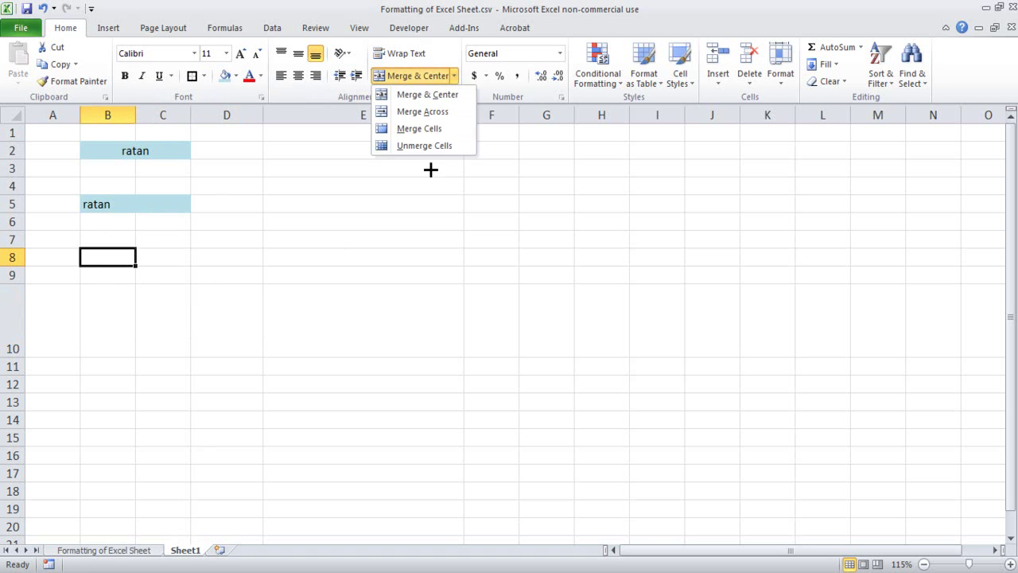
left_click(421, 129)
- Merge F5:K8 into one cell and give it thin borders
left_click_drag(480, 211, 739, 265)
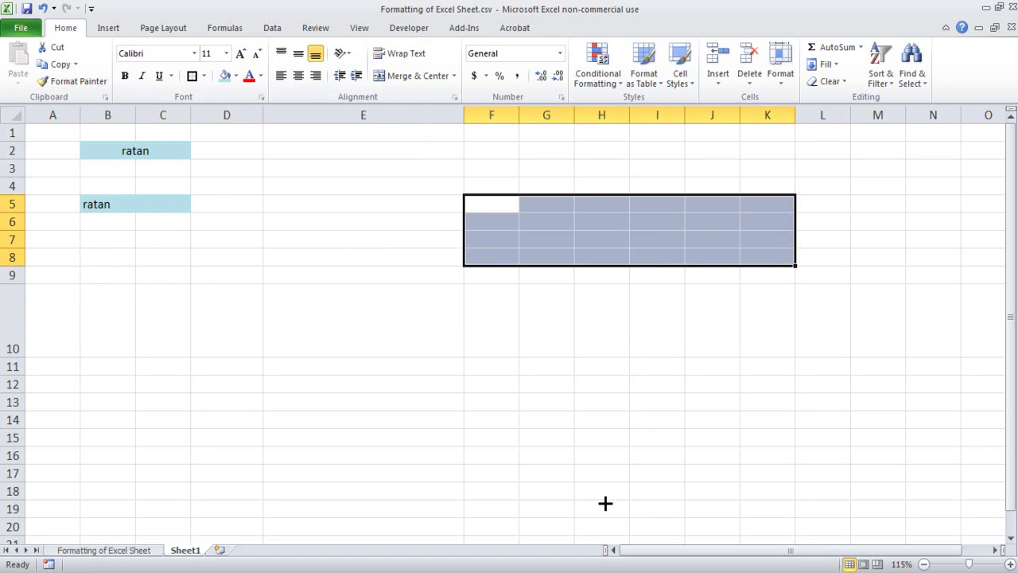
left_click(456, 75)
left_click(443, 125)
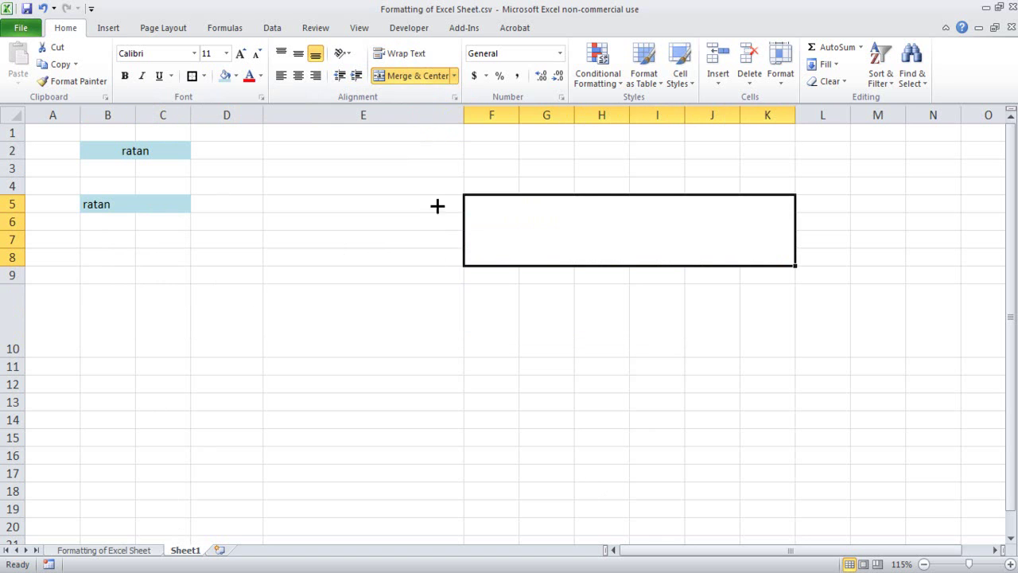
left_click(475, 347)
left_click(477, 200)
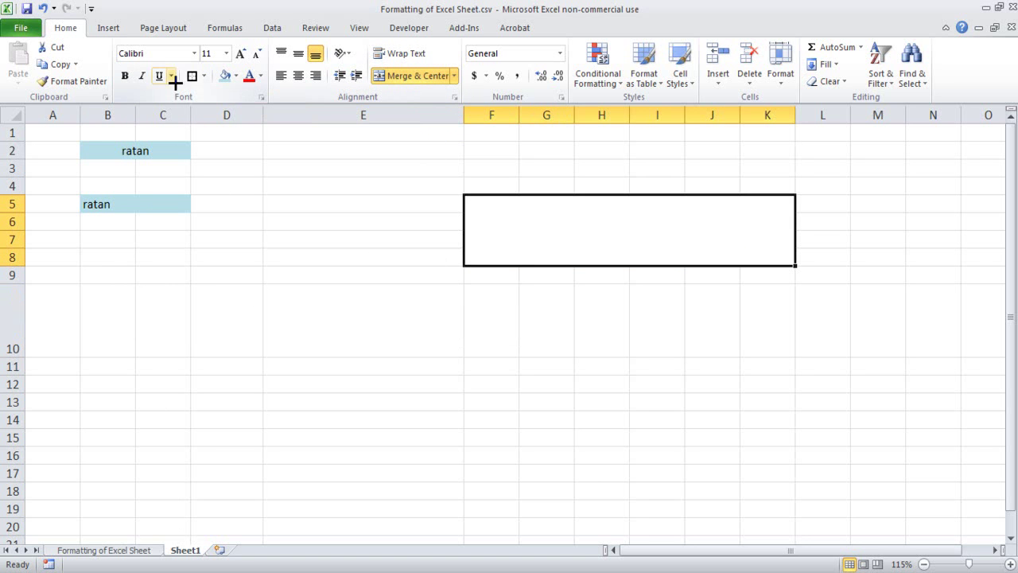
left_click(205, 74)
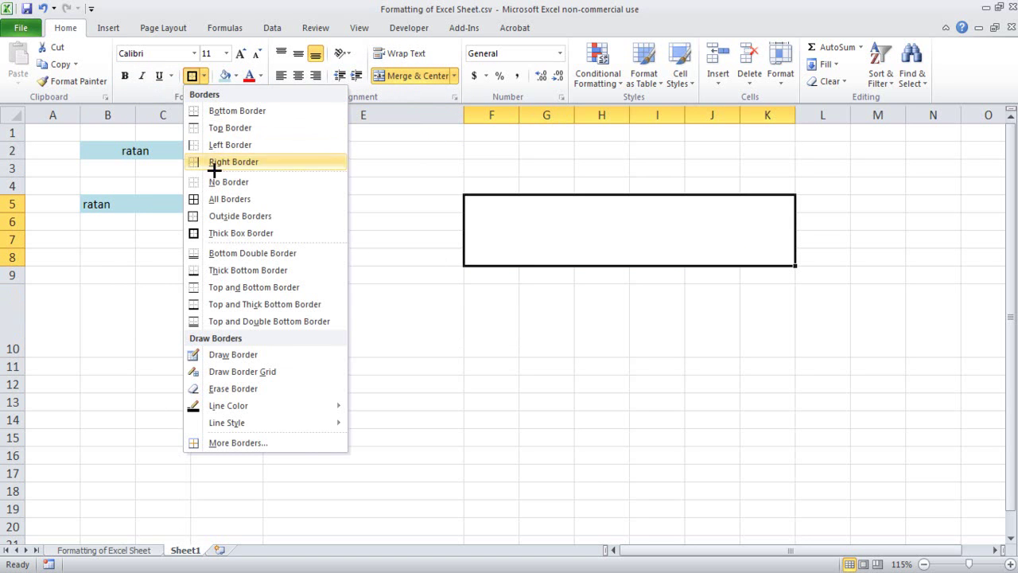
left_click(225, 201)
left_click(653, 397)
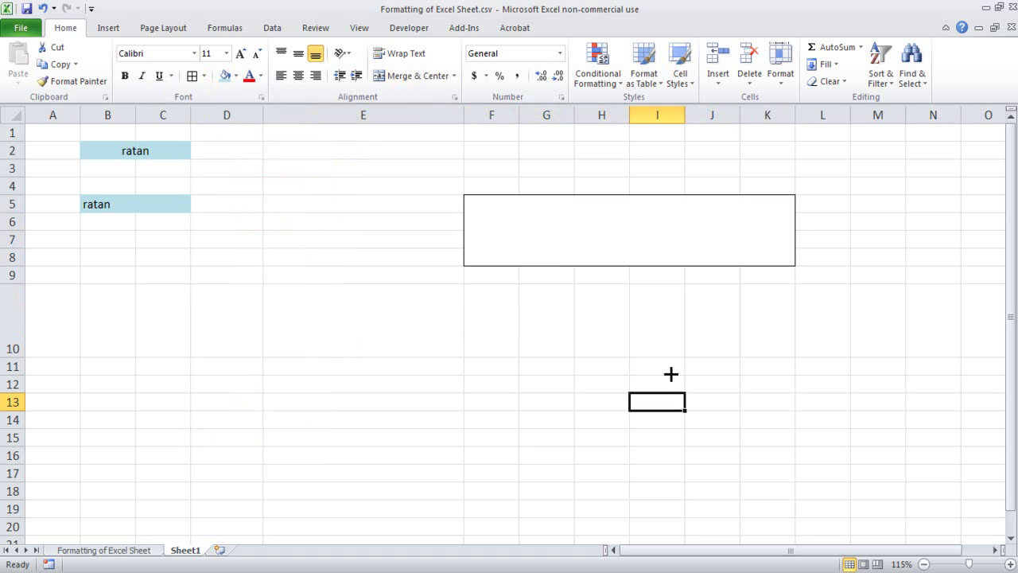
- Add borders to F12:K14 and merge it into a single cell
left_click_drag(493, 382, 787, 421)
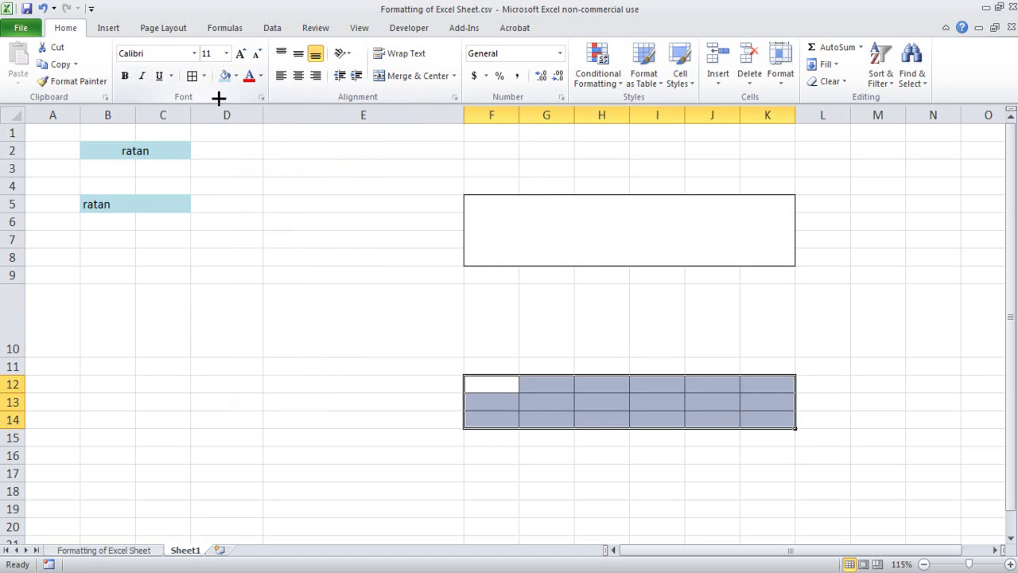
left_click(559, 474)
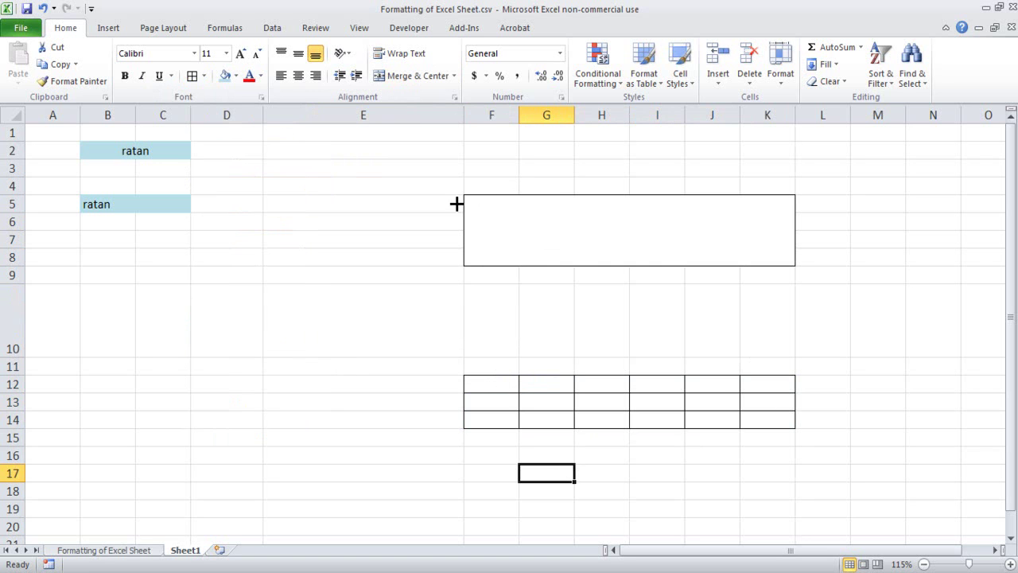
left_click_drag(482, 387, 741, 413)
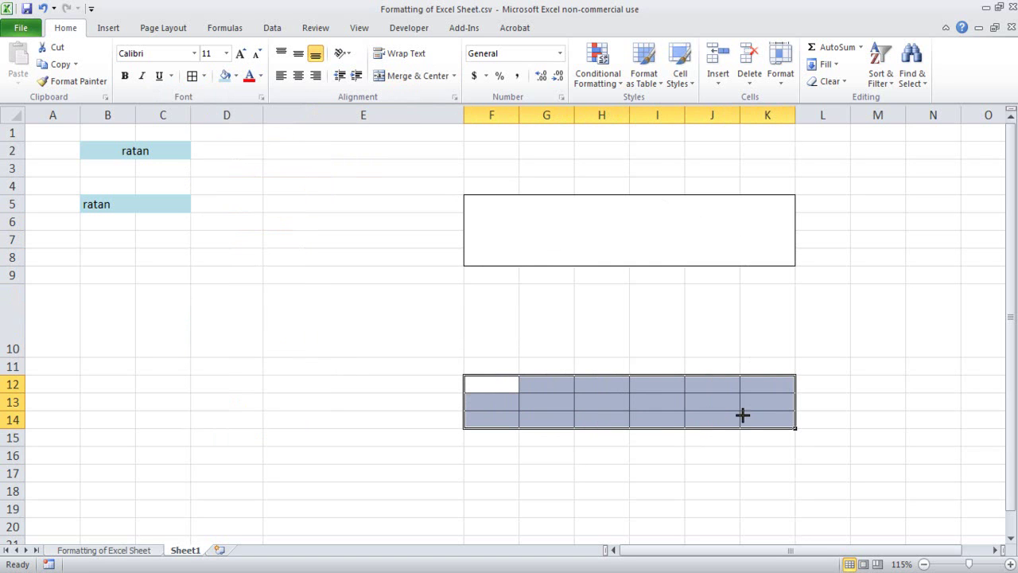
left_click(452, 76)
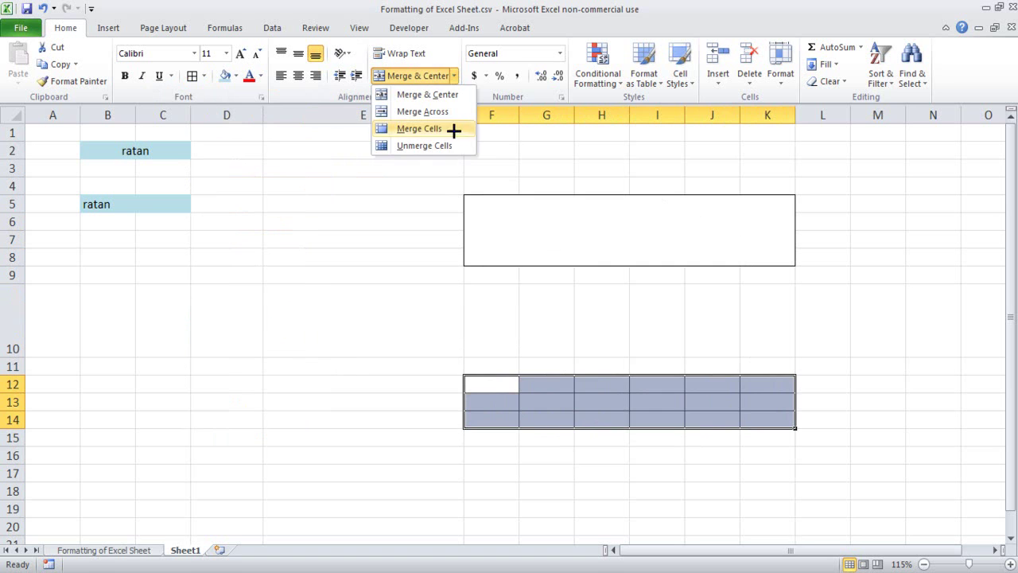
left_click(449, 129)
left_click(579, 449)
left_click(557, 398)
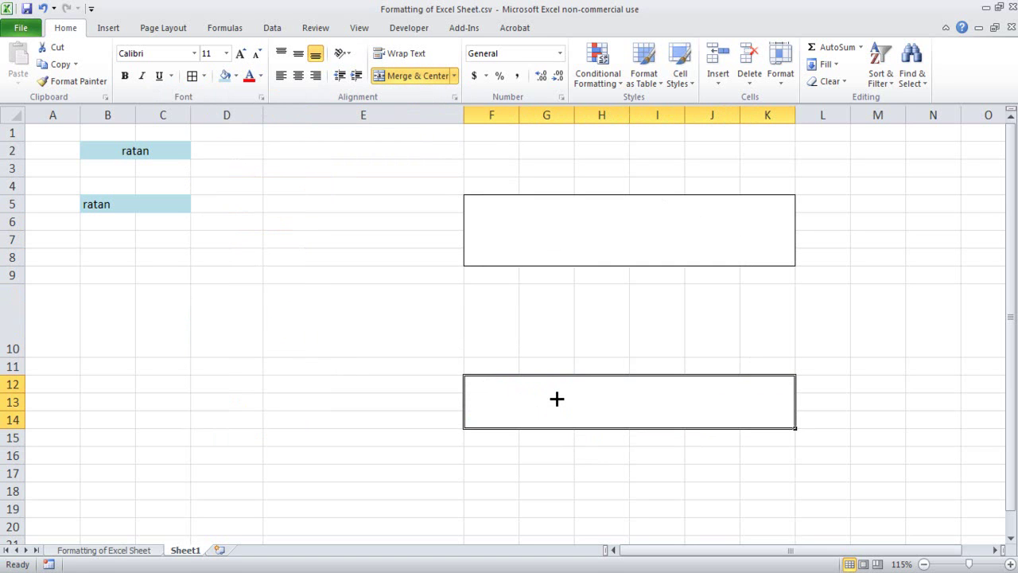
- Type a long run of h's ending in 'assssssssssss' into F5:K8 and turn on Wrap Text
left_click(602, 217)
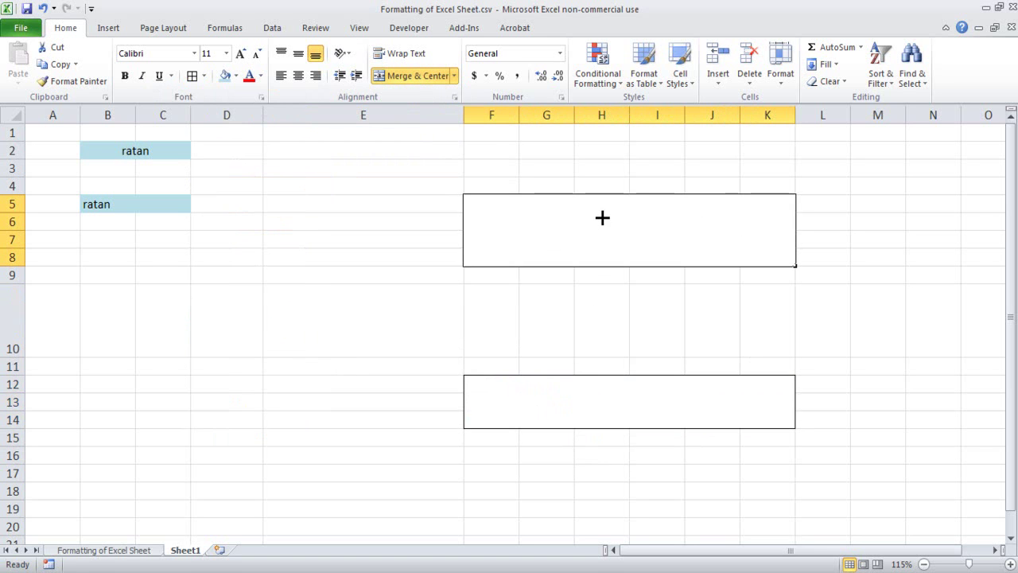
double_click(623, 233)
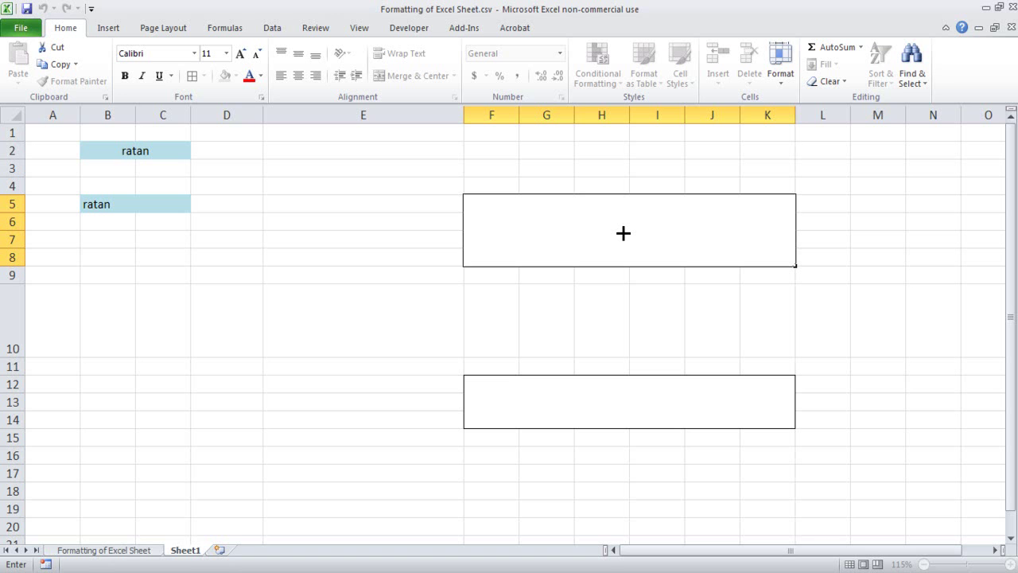
type("hhhhhhhhhhhhhhhhhh hhhhhhhhhhhhhhhhhhhhhhhhhhhhhhhhhhhhhhhhhhhhhhhhhhhhhhhhhhhhhhhhhhhhhhhhhh")
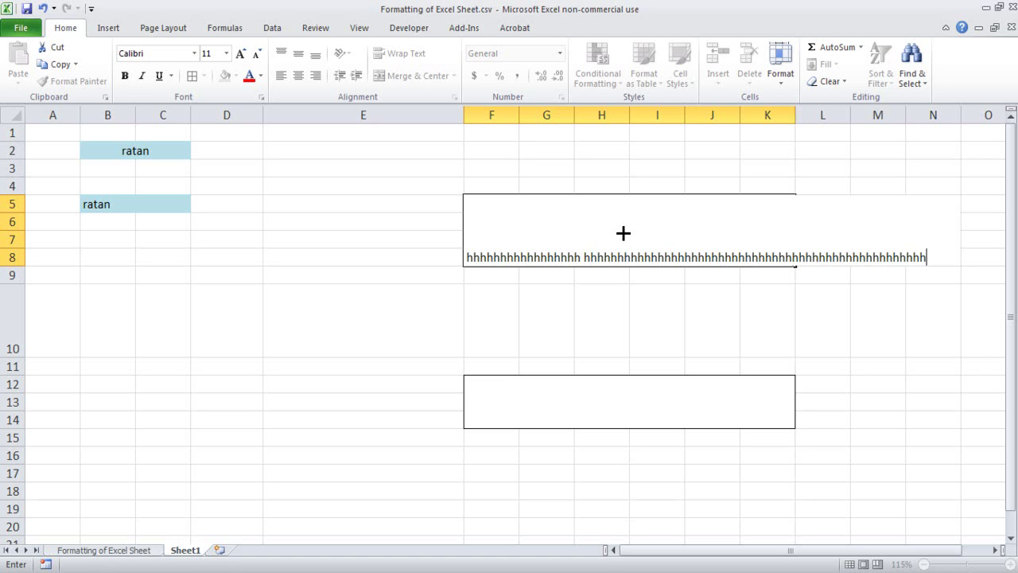
type(" asdfghjkl")
key("Return")
left_click(623, 233)
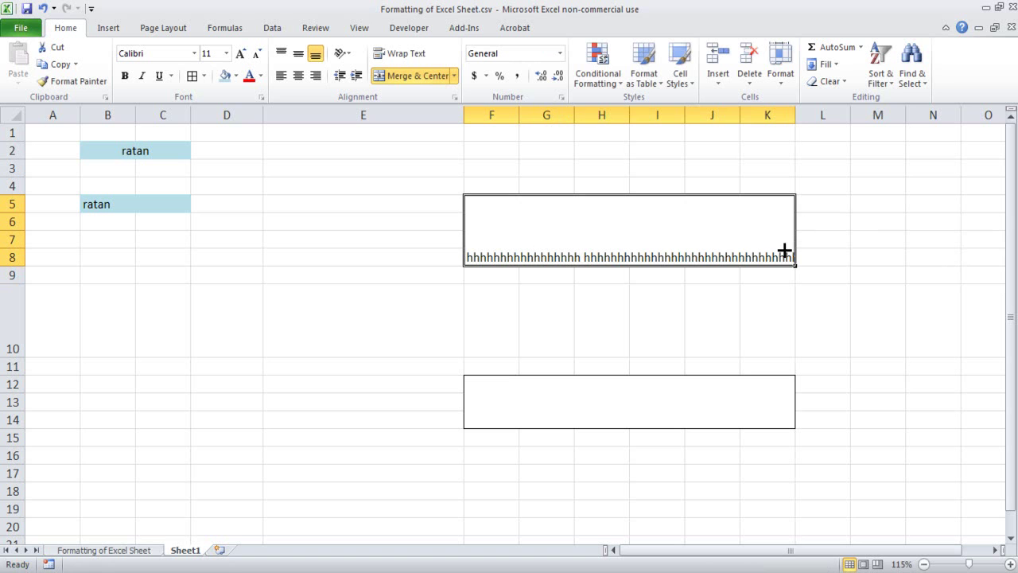
left_click(404, 49)
left_click(619, 291)
left_click(618, 248)
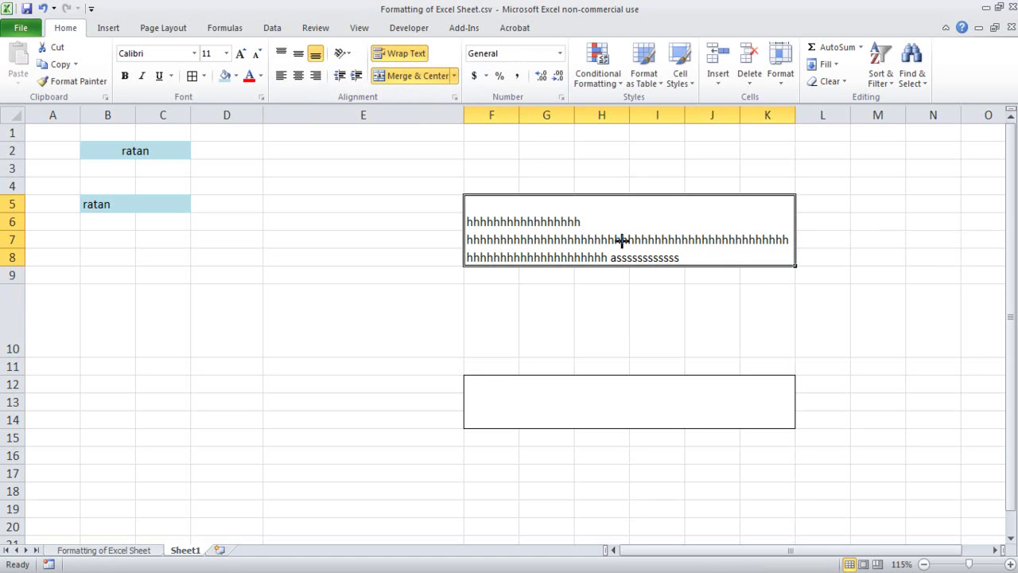
- Type a draft entry starting 'ratadada asd' into F12:K14, trying in-cell line breaks
left_click(601, 405)
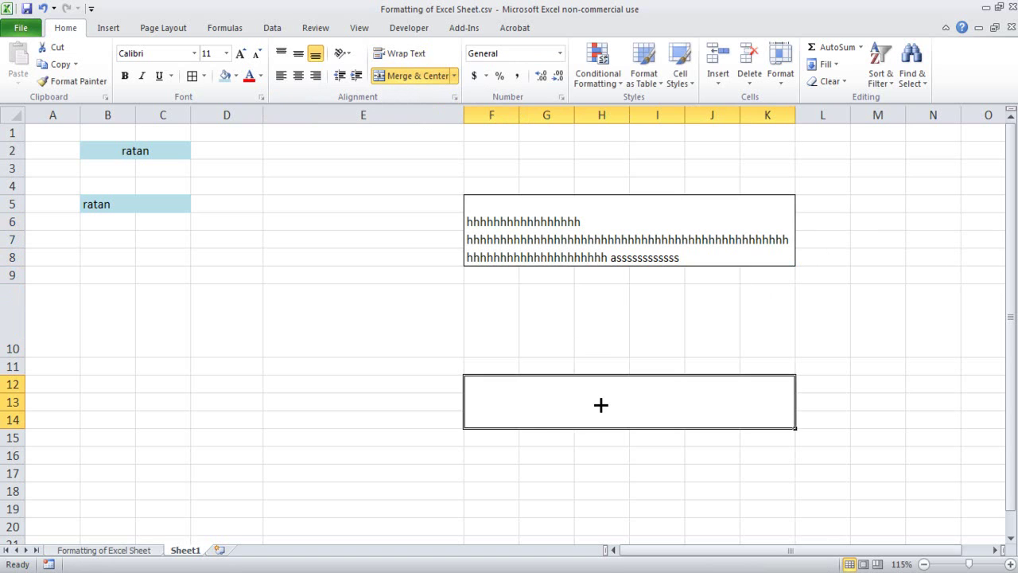
type("r")
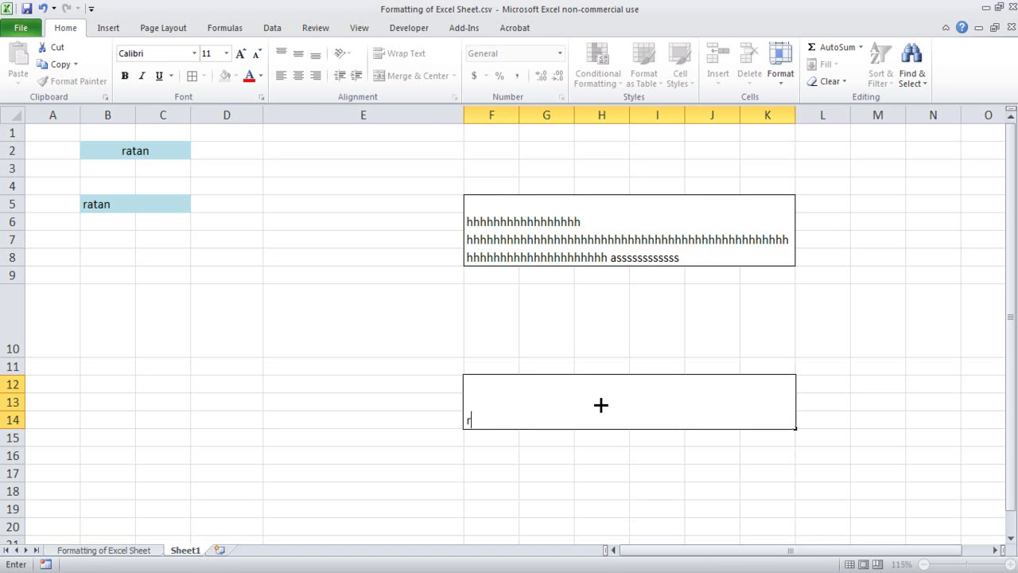
type("atadada asd aaaaaaaaaaaaaaaaaaaaaaaaaaaaaaaaaaaaaaaaaaaaaaaaaaaaaaa")
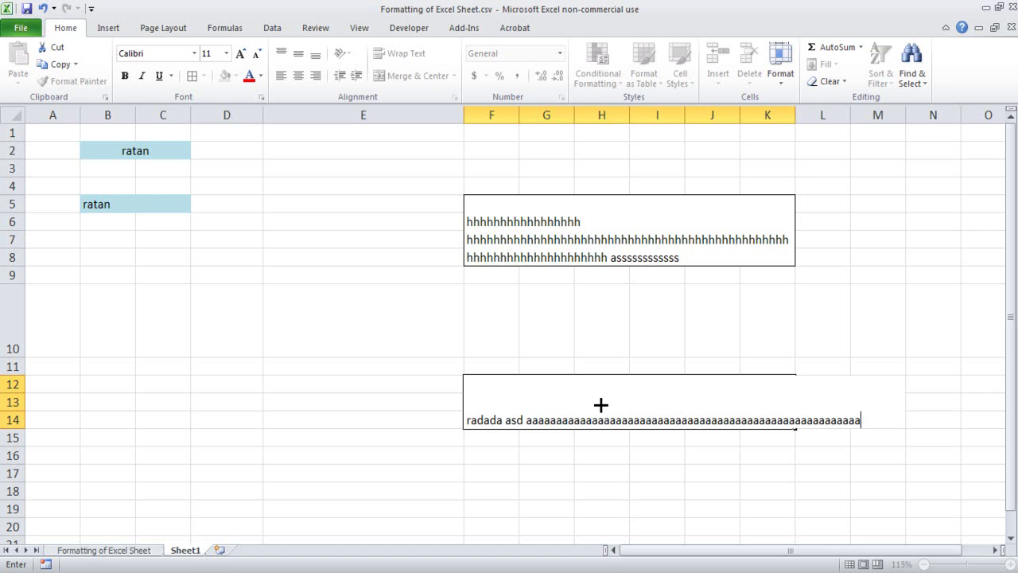
key("BackSpace")
key("BackSpace")
key("BackSpace")
key("BackSpace")
key("BackSpace")
key("BackSpace")
key("BackSpace")
key("BackSpace")
key("BackSpace")
key("BackSpace")
key("BackSpace")
key("BackSpace")
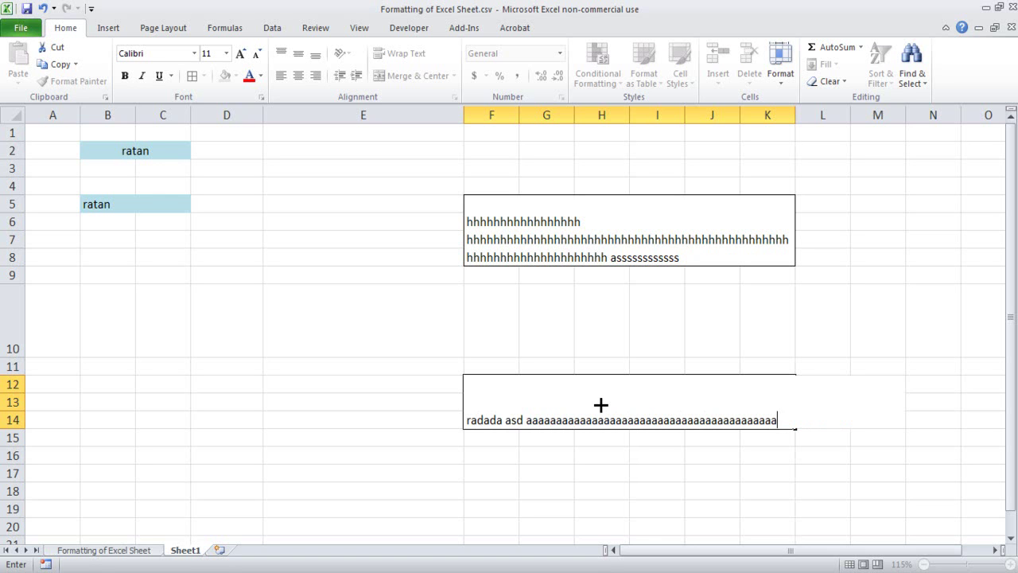
key("alt+Return")
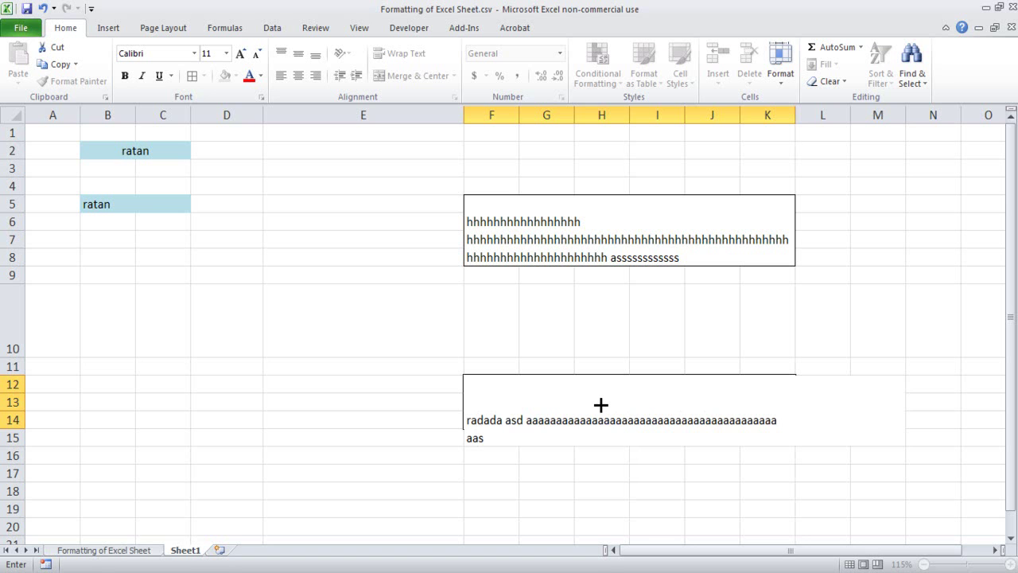
key("Return")
key("Up")
key("F2")
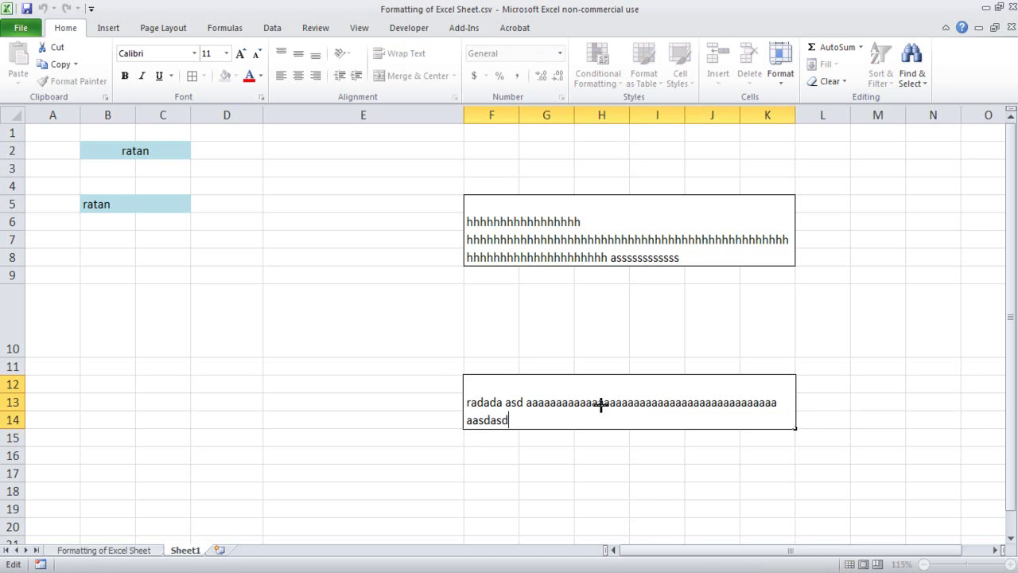
key("alt+Return")
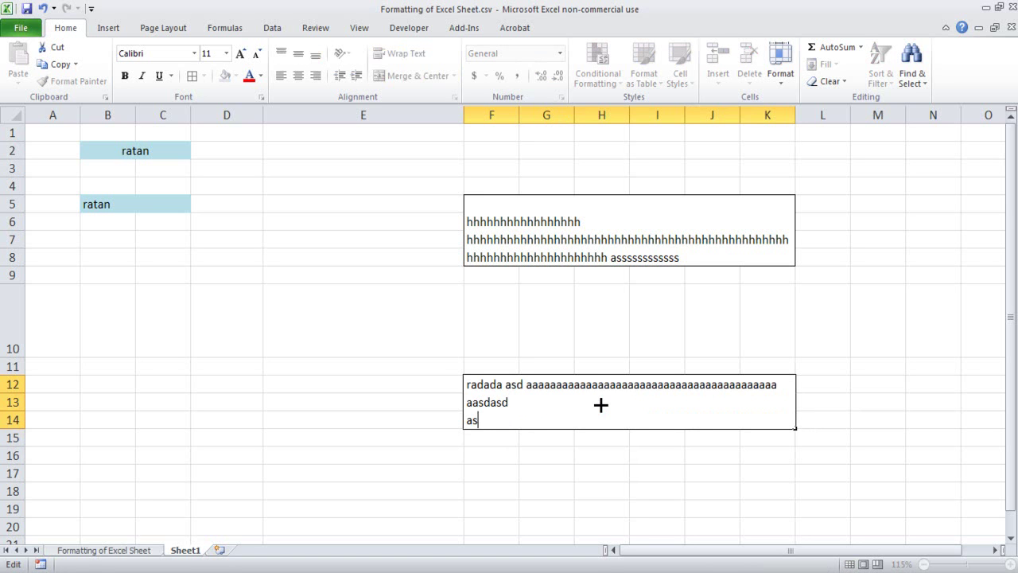
key("Return")
key("Up")
key("Up")
key("Down")
key("Up")
key("Down")
- Replace the F12:K14 text with 'rata nnnnnnnn nnnnnnnnnnnnnn'
key("Delete")
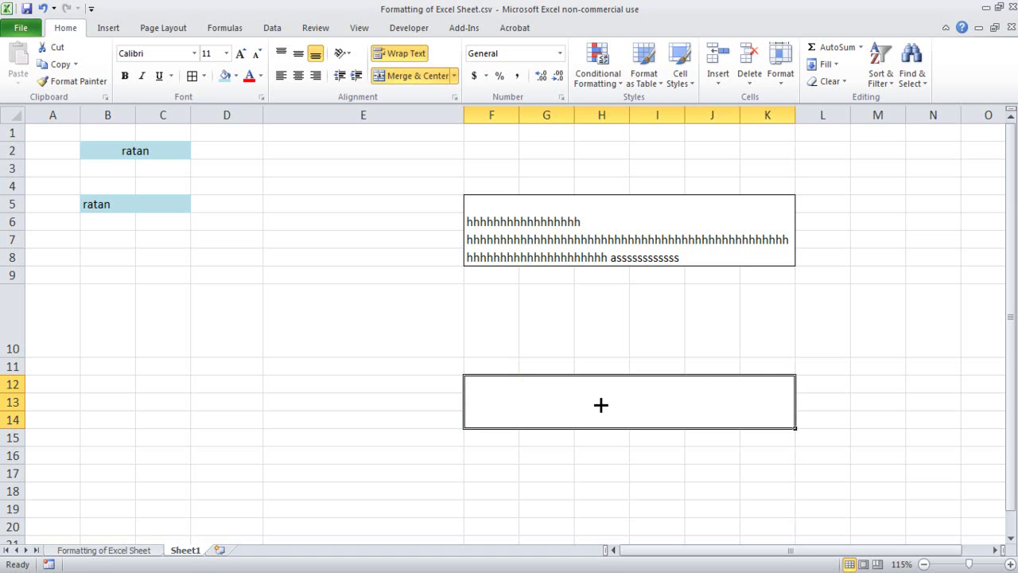
type("rata nnnnnnnn nnnnnnnnnnnnnn")
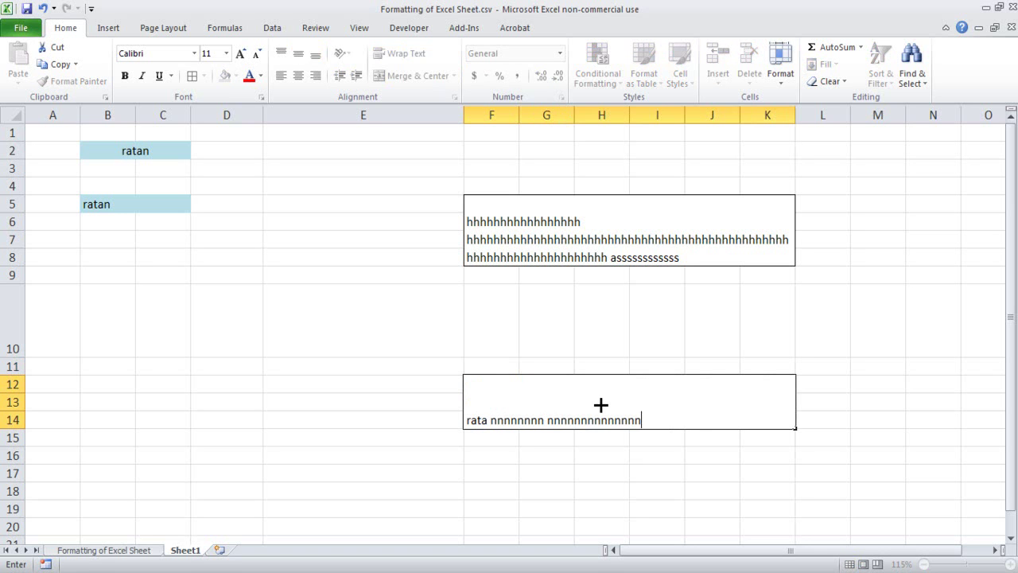
key("Return")
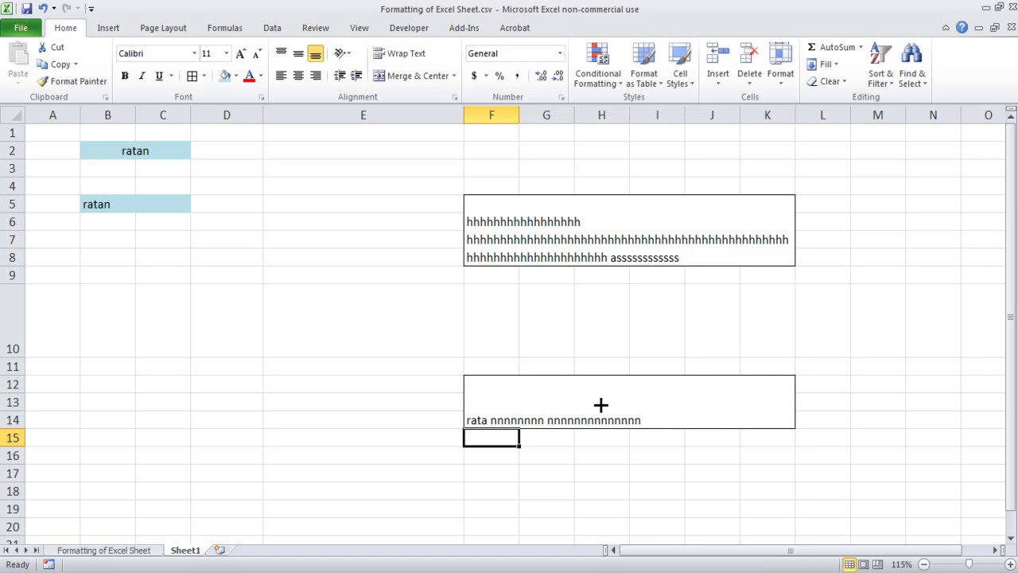
left_click(527, 486)
left_click(482, 431)
left_click(596, 398)
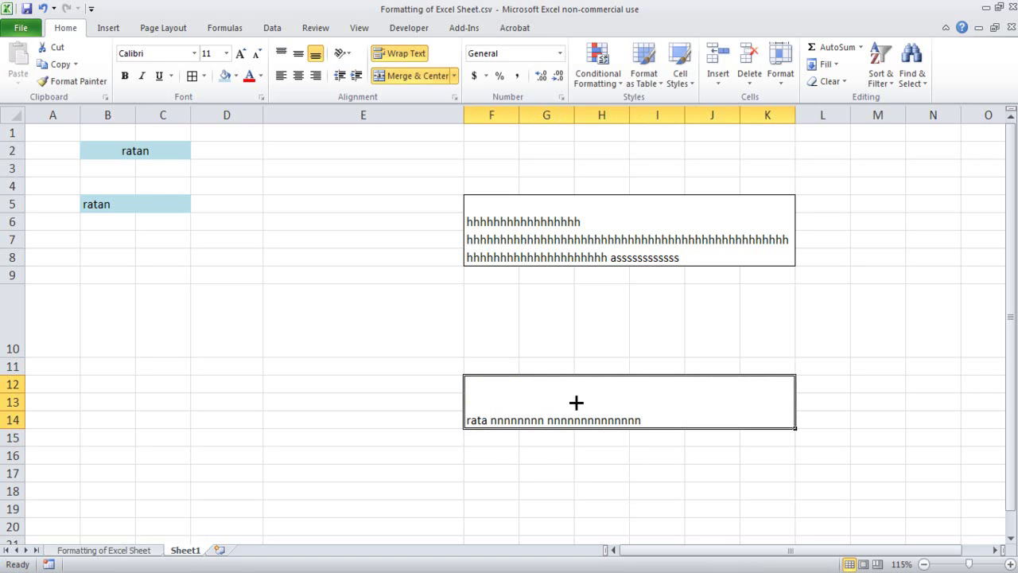
left_click(489, 438)
left_click(522, 395)
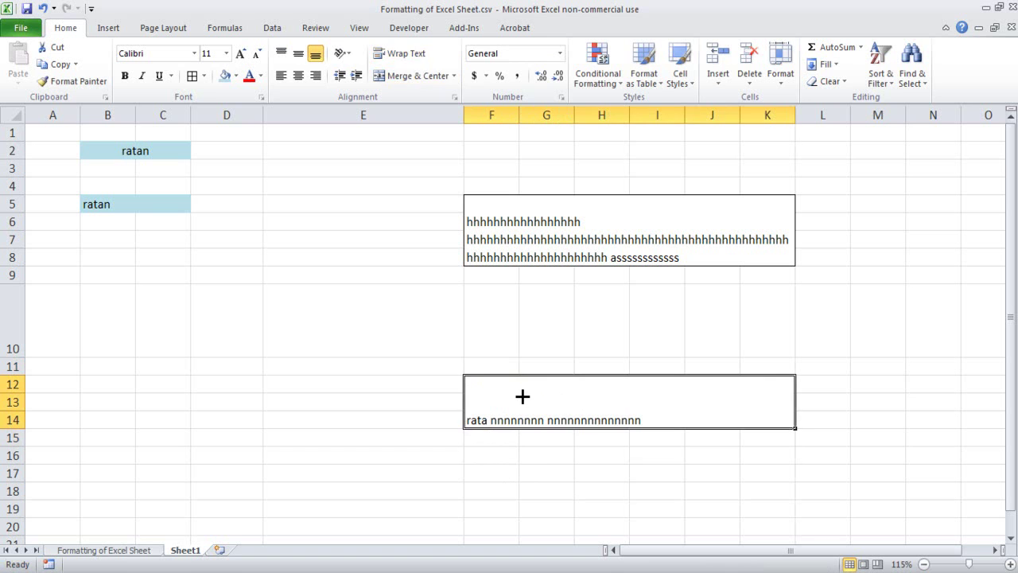
- Extend the first line and add a second line 'sdfs sdfsd' in F12:K14
double_click(654, 416)
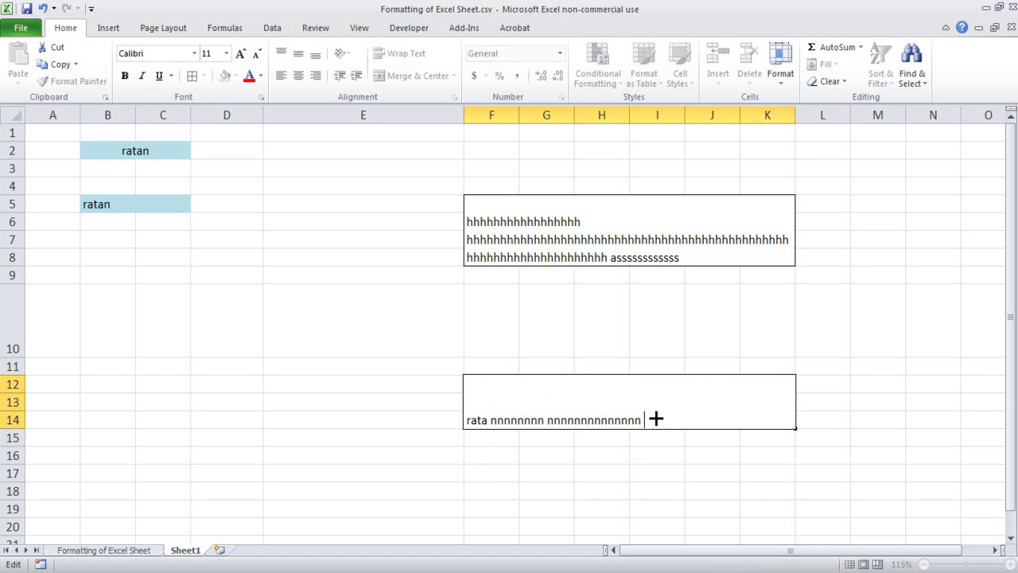
type("knm")
key("alt+Return")
type("sdfs sdfsd")
key("Return")
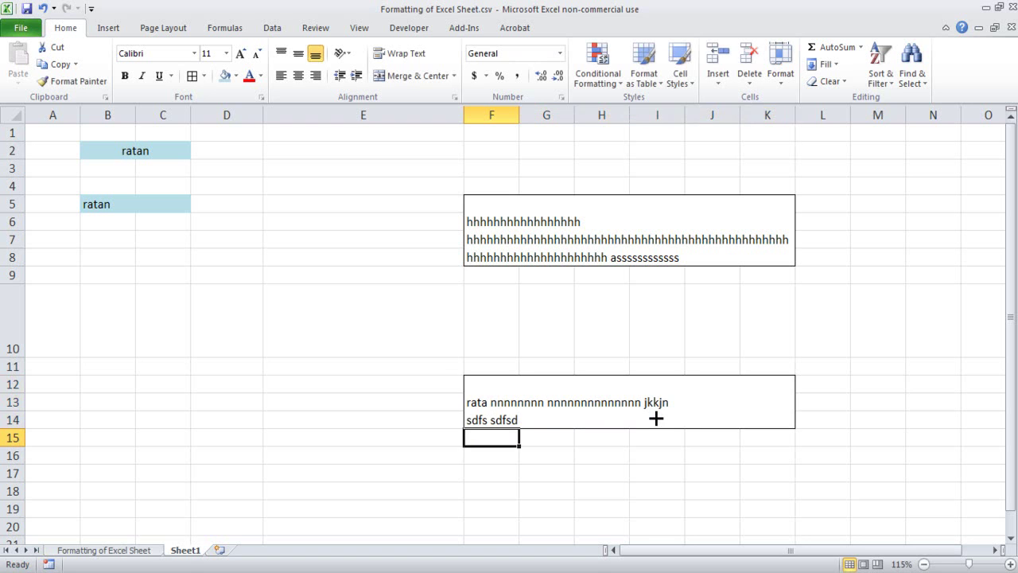
left_click(655, 419)
left_click(618, 234)
left_click(569, 391)
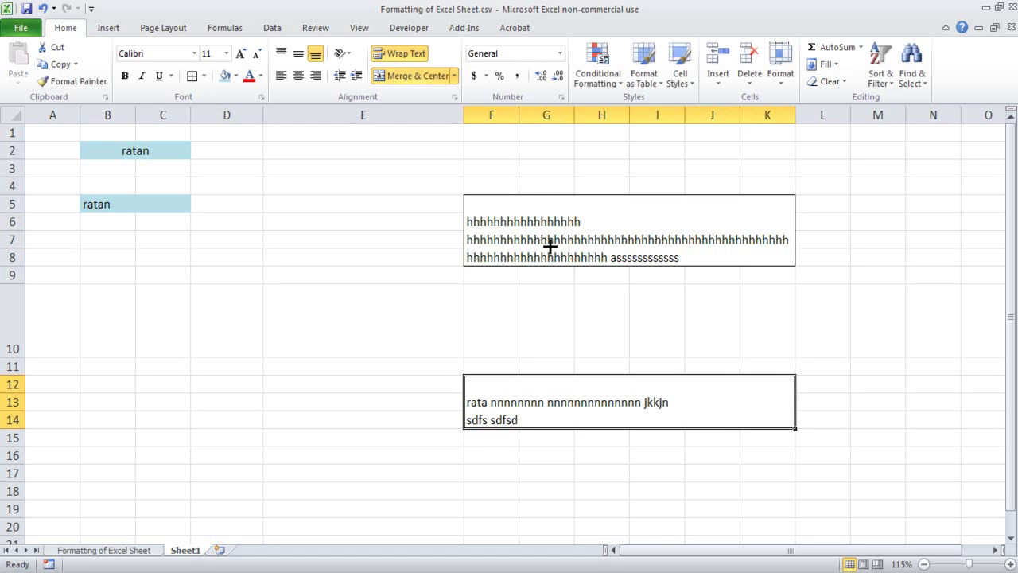
left_click(561, 229)
left_click(559, 387)
- Unmerge the F5:K8 block
left_click(501, 211)
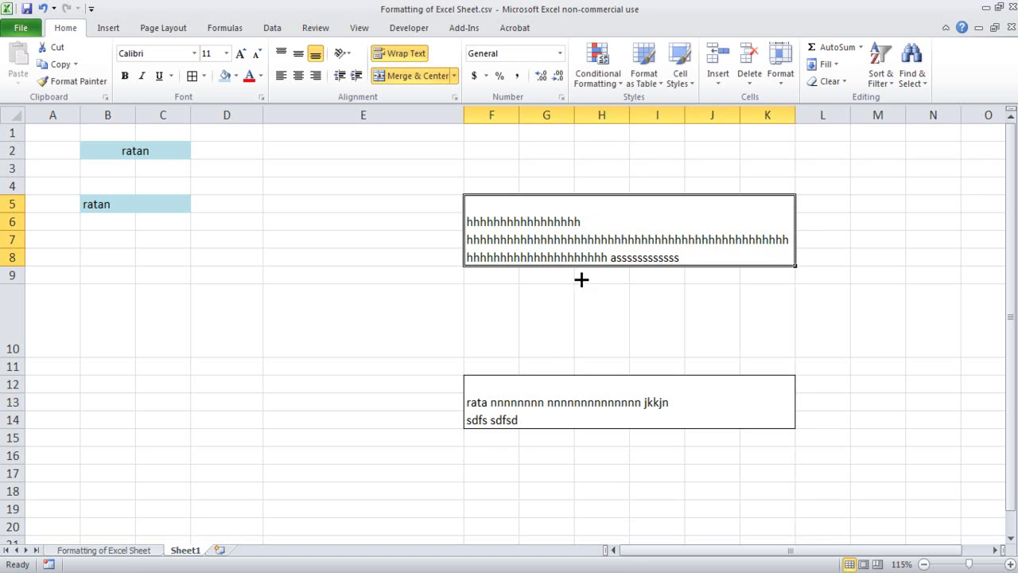
left_click(454, 75)
left_click(446, 143)
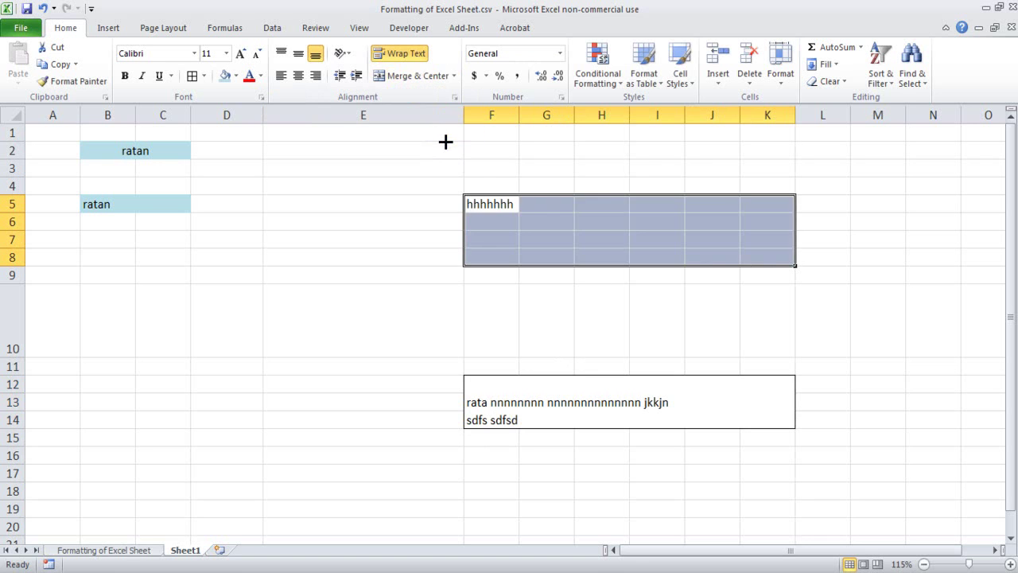
left_click(473, 320)
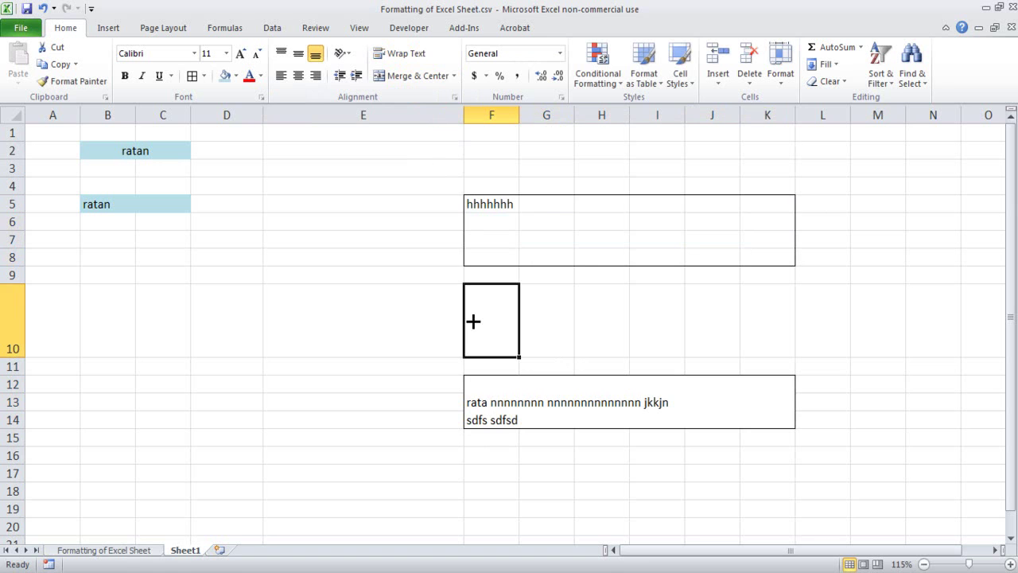
- Keep F5's text wrapped and auto-fit row 5's height to show it all
left_click(515, 204)
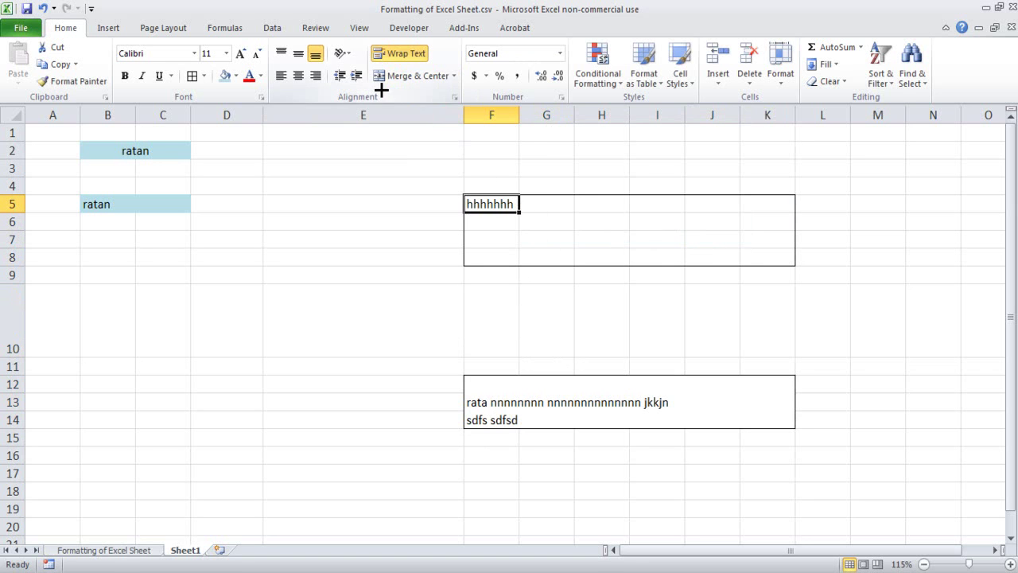
double_click(510, 200)
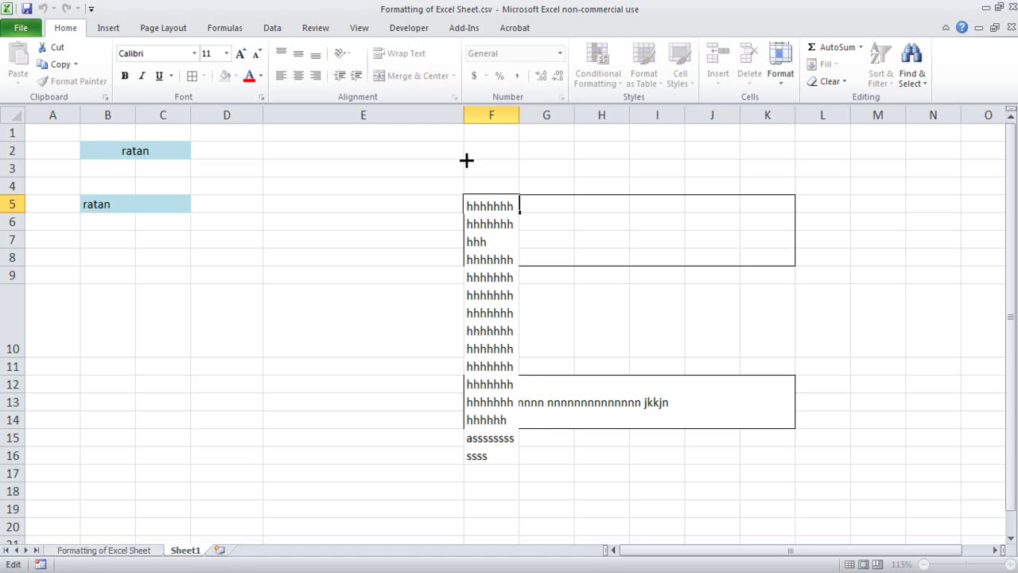
left_click(711, 302)
left_click(515, 204)
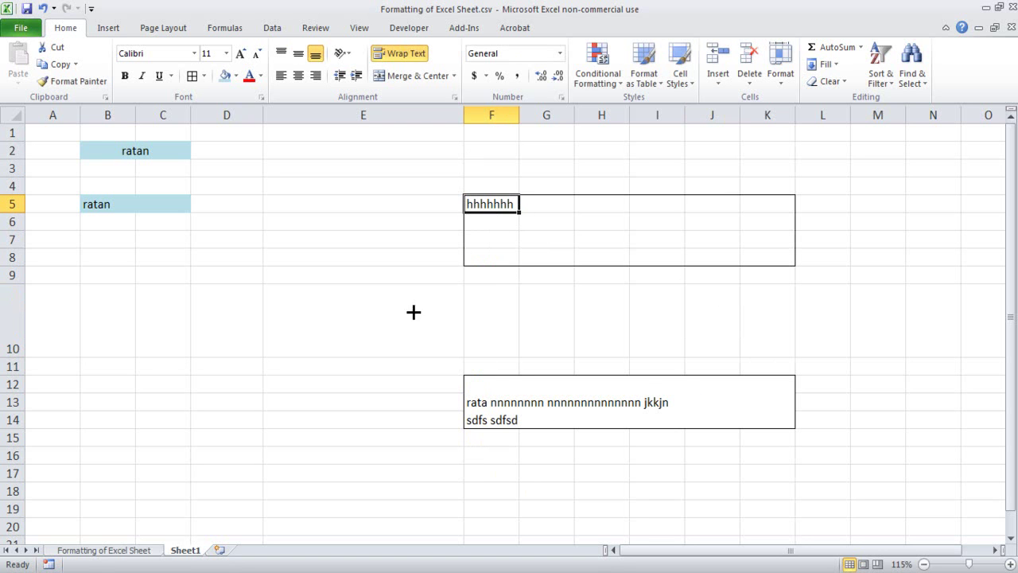
left_click(396, 54)
left_click(396, 53)
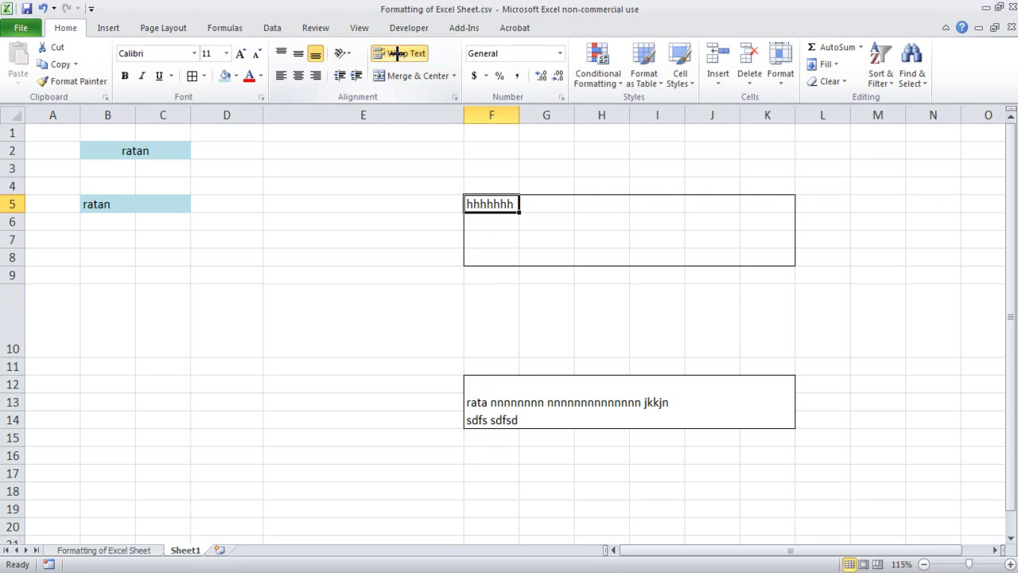
left_click(493, 318)
left_click(493, 217)
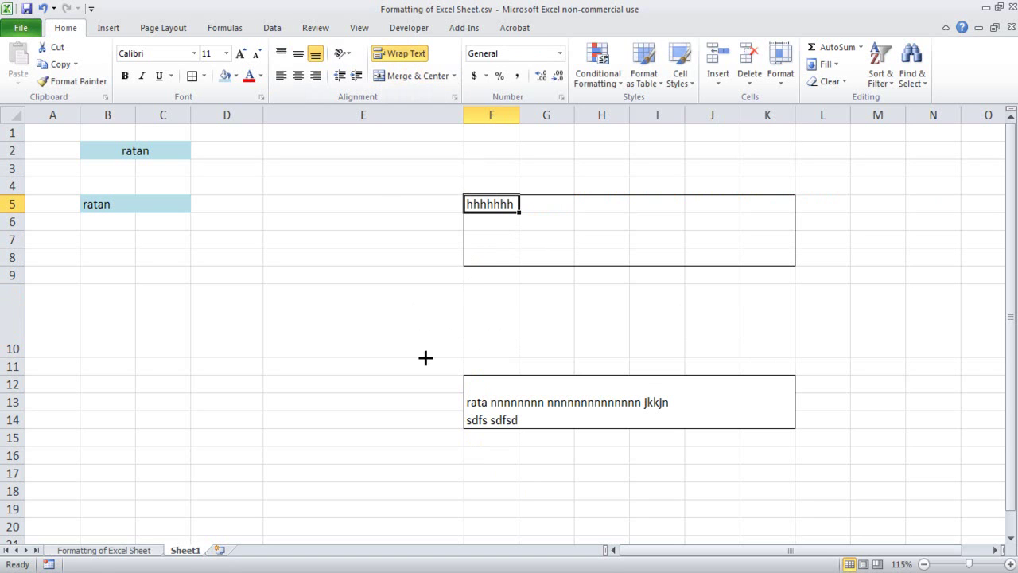
double_click(24, 211)
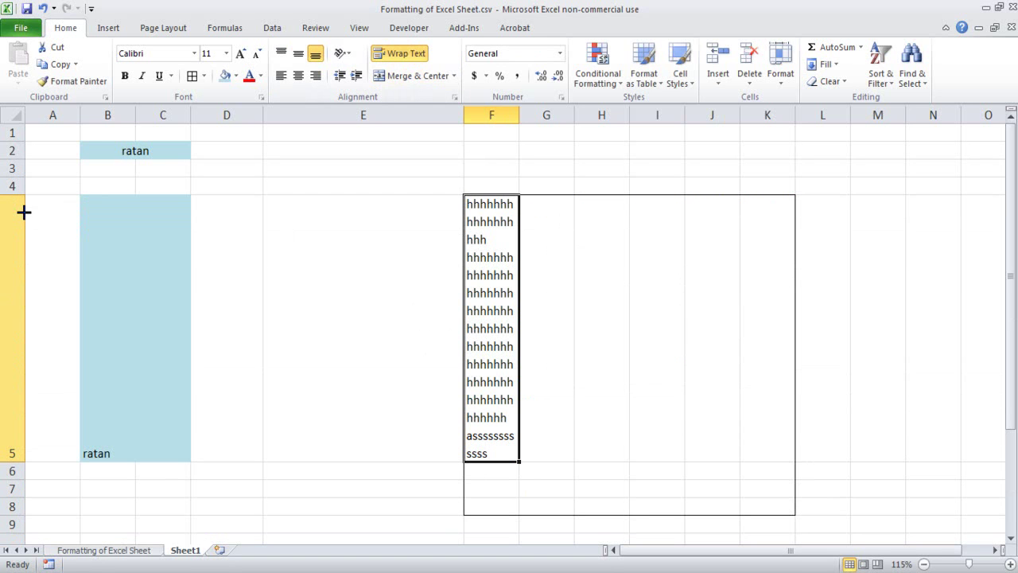
left_click(578, 445)
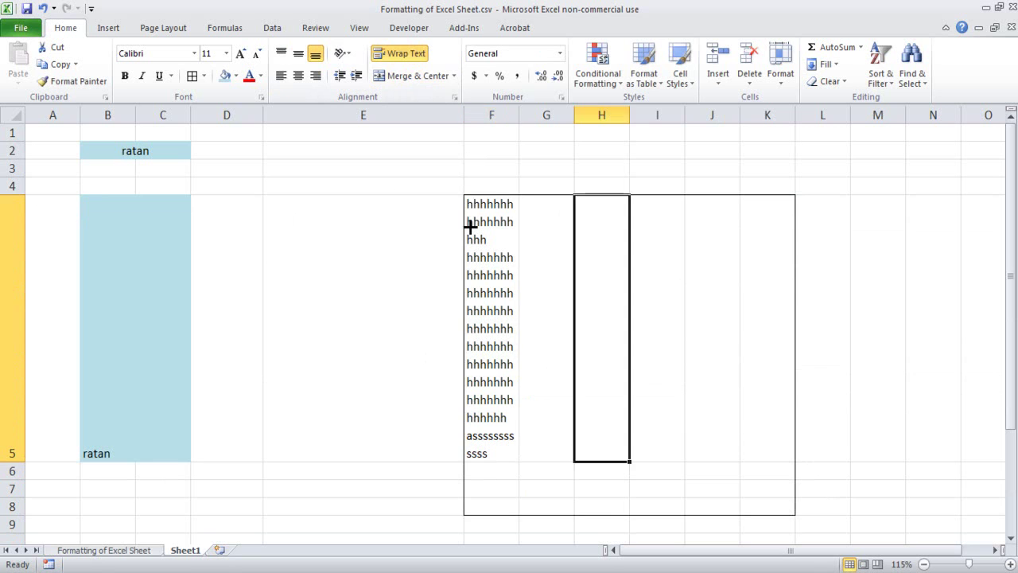